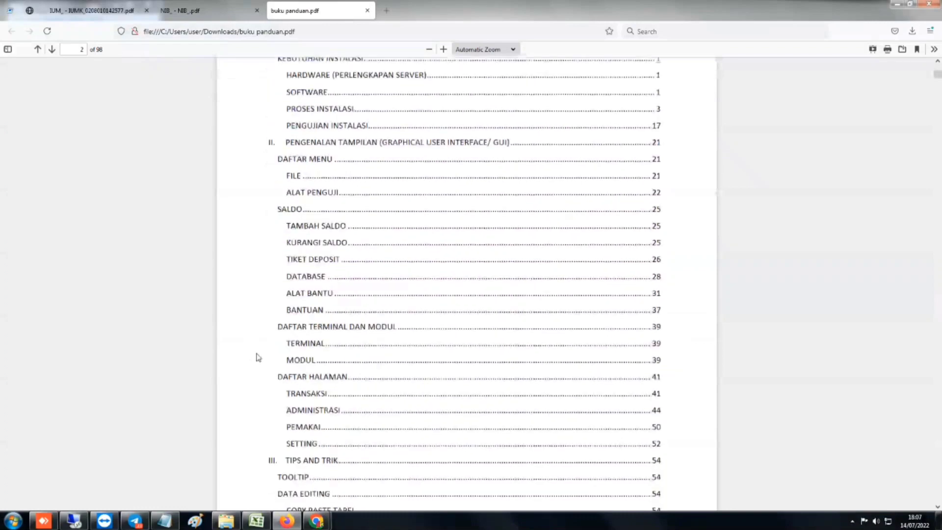
Scroll the manual past the installation chapters to the Restore Database heading
{"action": "scroll", "coordinate": [257, 357], "scroll_direction": "down", "scroll_amount": 15}
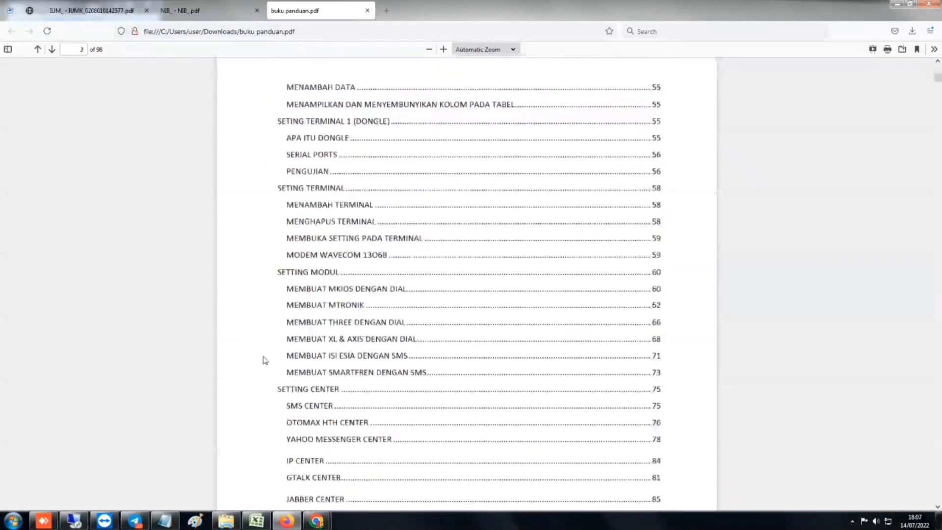
{"action": "scroll", "coordinate": [292, 391], "scroll_direction": "down", "scroll_amount": 15}
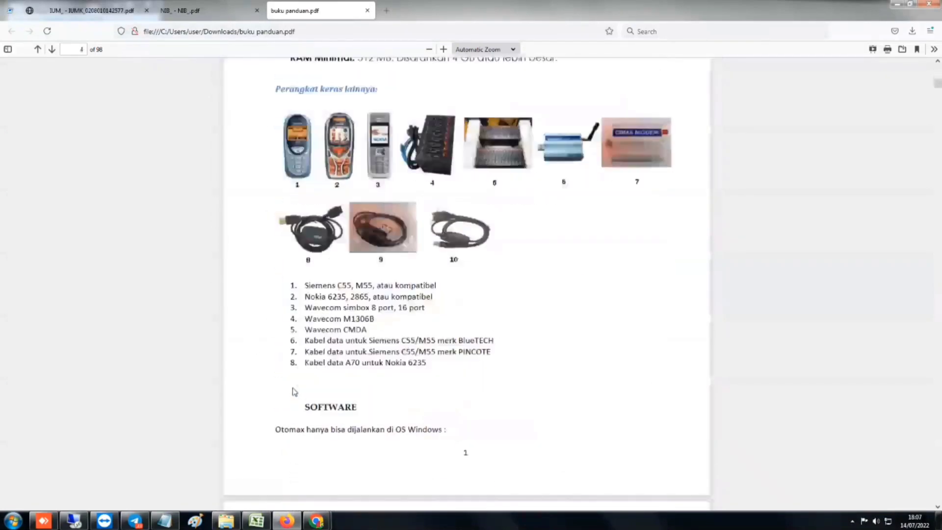
{"action": "scroll", "coordinate": [366, 430], "scroll_direction": "down", "scroll_amount": 15}
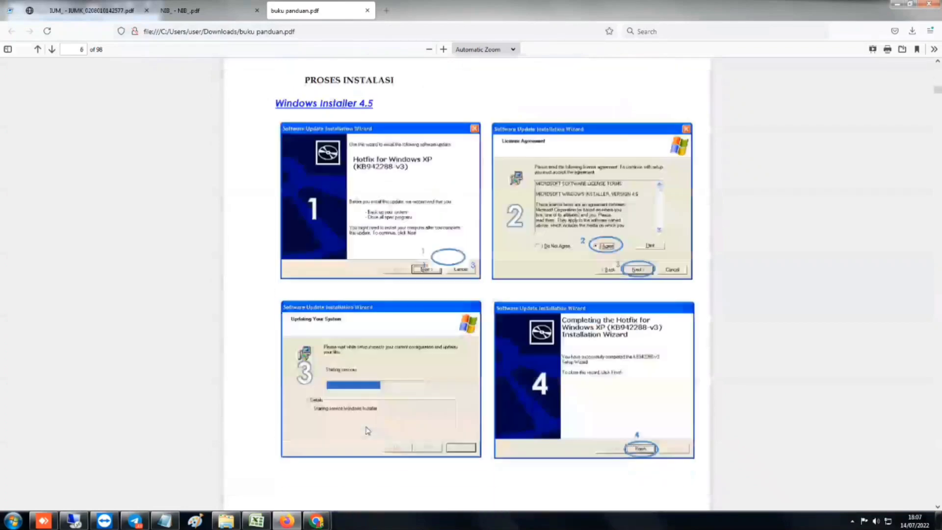
{"action": "scroll", "coordinate": [368, 430], "scroll_direction": "down", "scroll_amount": 15}
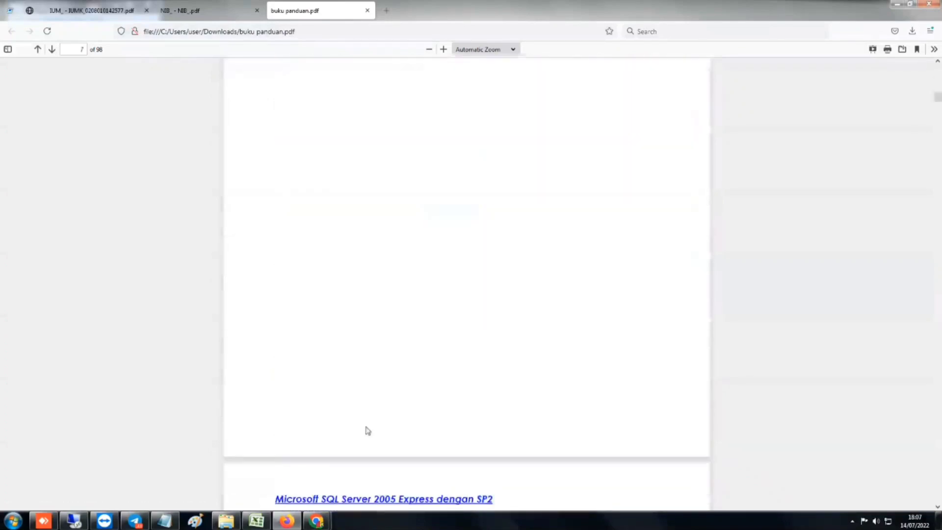
{"action": "scroll", "coordinate": [368, 430], "scroll_direction": "down", "scroll_amount": 15}
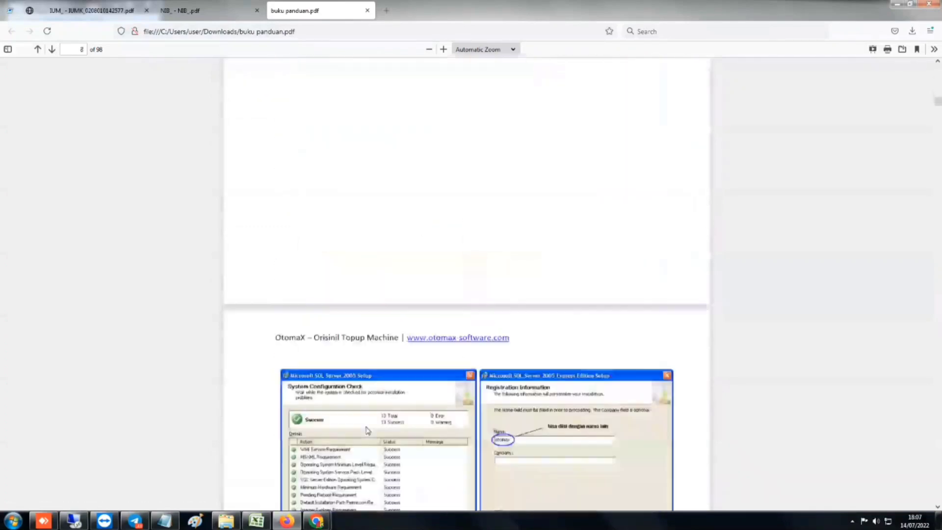
{"action": "scroll", "coordinate": [368, 431], "scroll_direction": "down", "scroll_amount": 15}
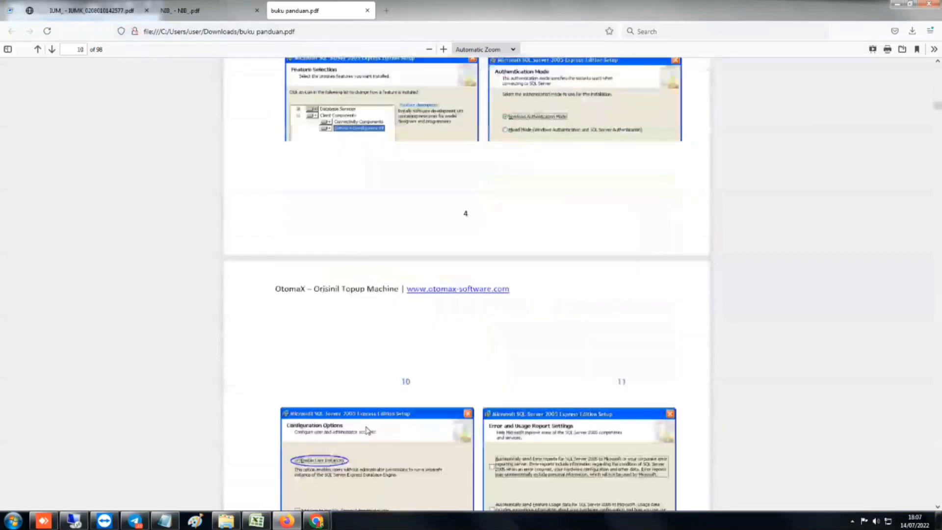
{"action": "scroll", "coordinate": [367, 431], "scroll_direction": "down", "scroll_amount": 15}
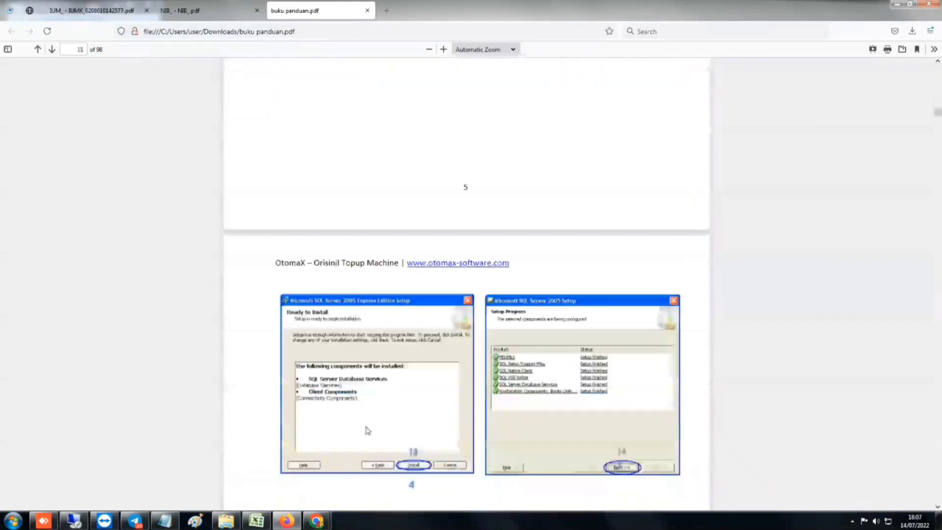
{"action": "scroll", "coordinate": [368, 430], "scroll_direction": "down", "scroll_amount": 15}
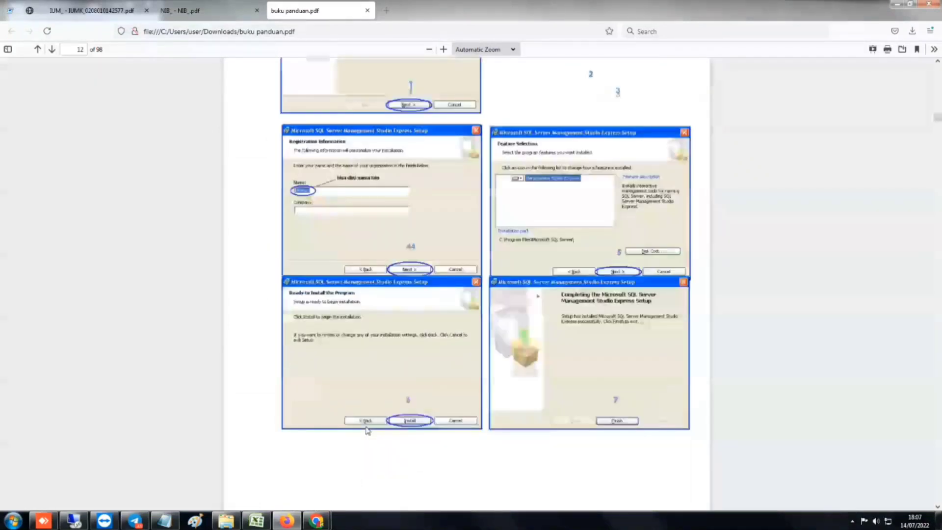
{"action": "scroll", "coordinate": [368, 431], "scroll_direction": "down", "scroll_amount": 10}
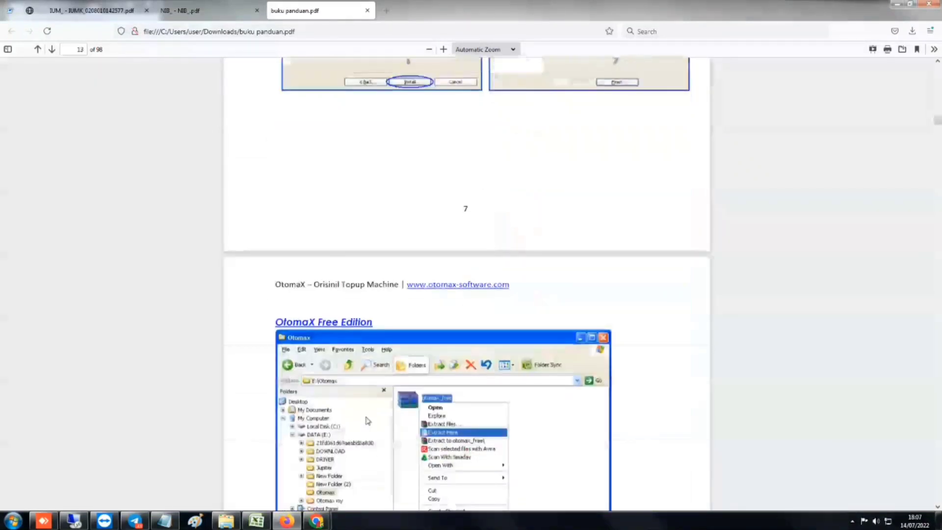
{"action": "scroll", "coordinate": [367, 421], "scroll_direction": "down", "scroll_amount": 3}
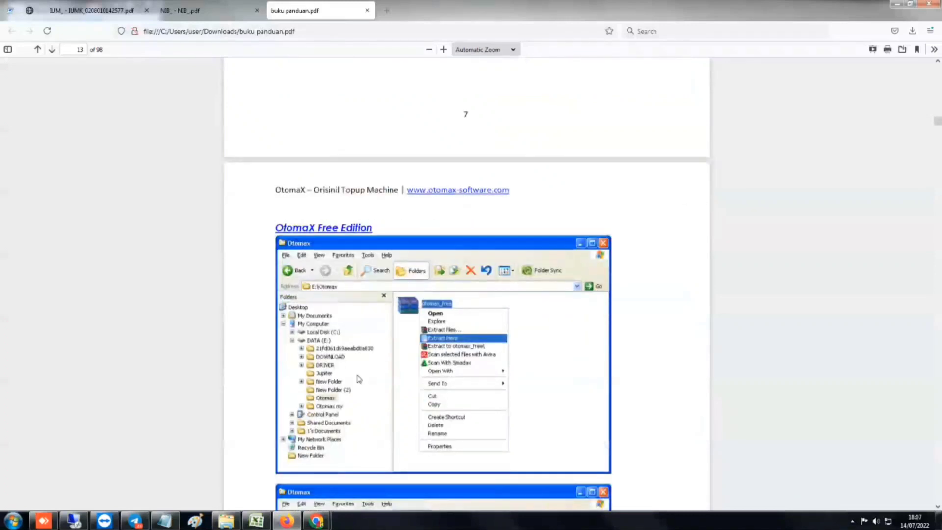
{"action": "scroll", "coordinate": [444, 453], "scroll_direction": "down", "scroll_amount": 18}
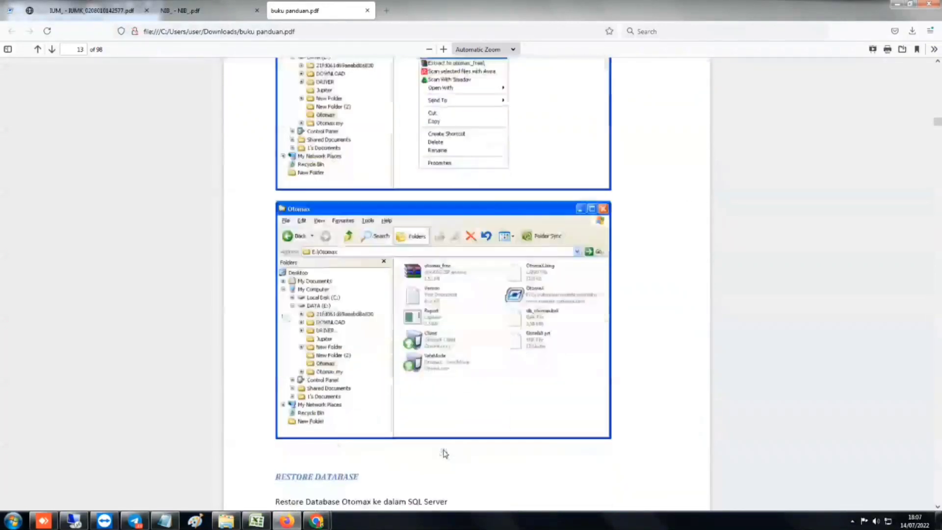
{"action": "scroll", "coordinate": [445, 452], "scroll_direction": "down", "scroll_amount": 4}
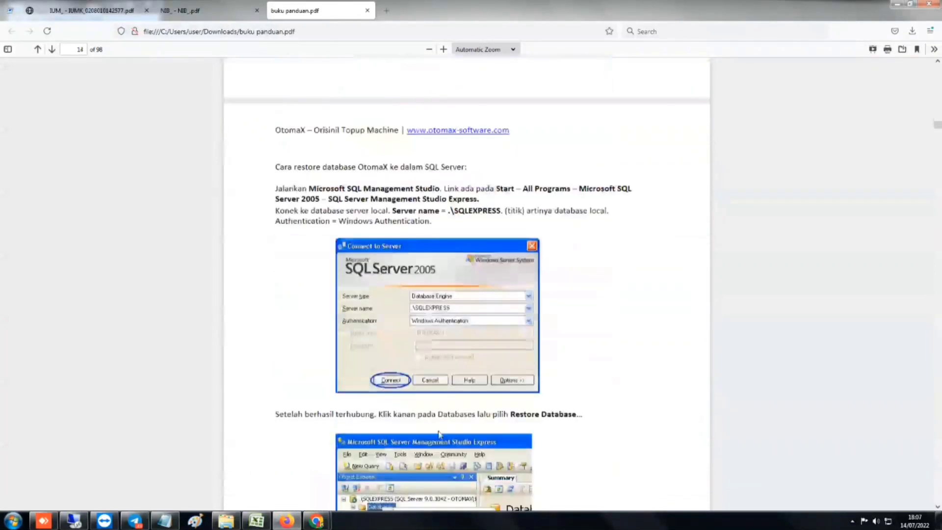
Scroll the guide to page 20 with the Restore Options screenshot and success message
{"action": "scroll", "coordinate": [422, 402], "scroll_direction": "up", "scroll_amount": 3}
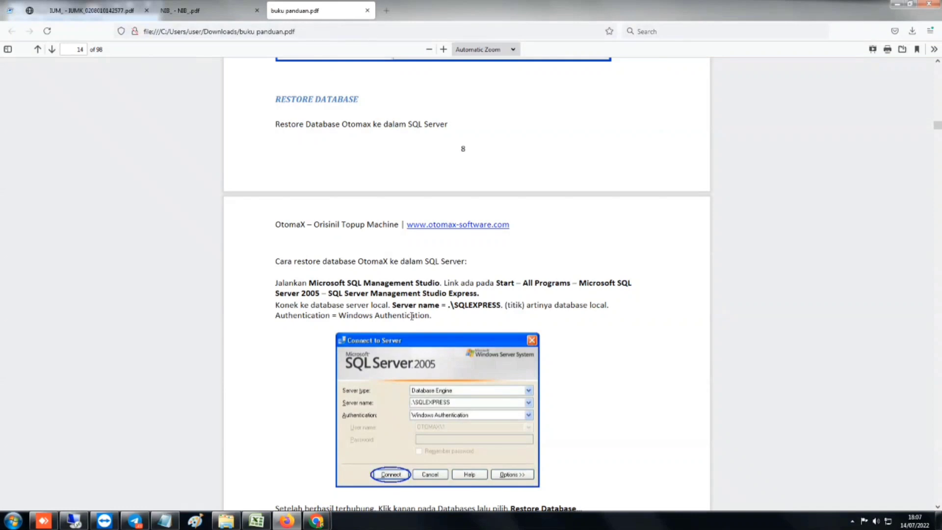
{"action": "scroll", "coordinate": [413, 303], "scroll_direction": "down", "scroll_amount": 2}
{"action": "scroll", "coordinate": [351, 327], "scroll_direction": "down", "scroll_amount": 7}
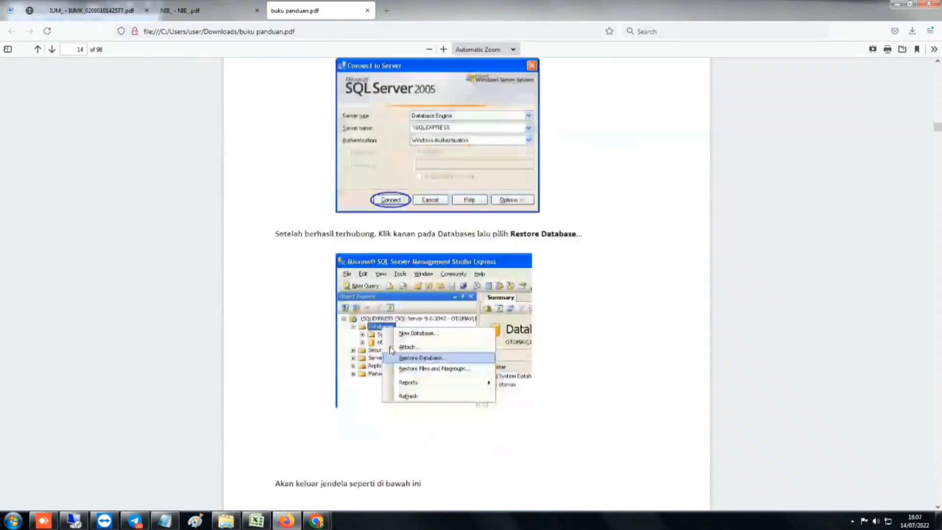
{"action": "scroll", "coordinate": [431, 330], "scroll_direction": "down", "scroll_amount": 7}
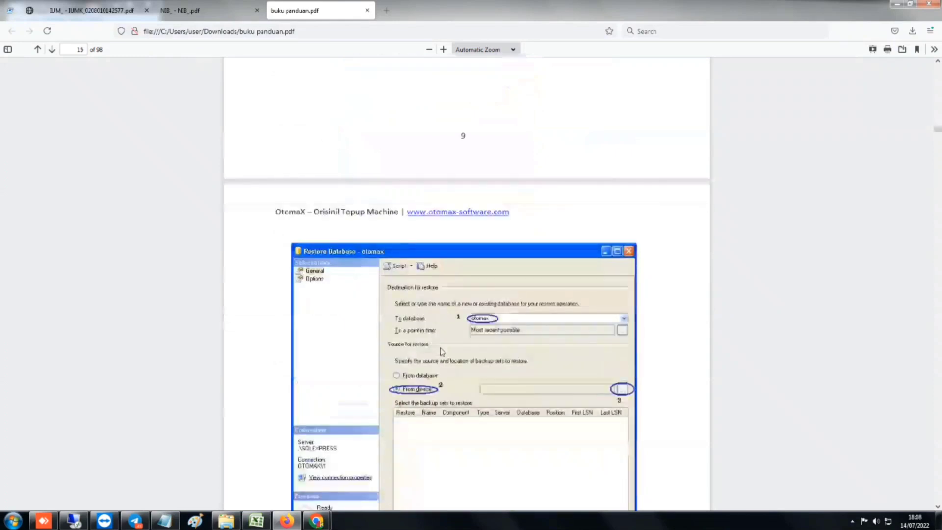
{"action": "scroll", "coordinate": [439, 352], "scroll_direction": "down", "scroll_amount": 6}
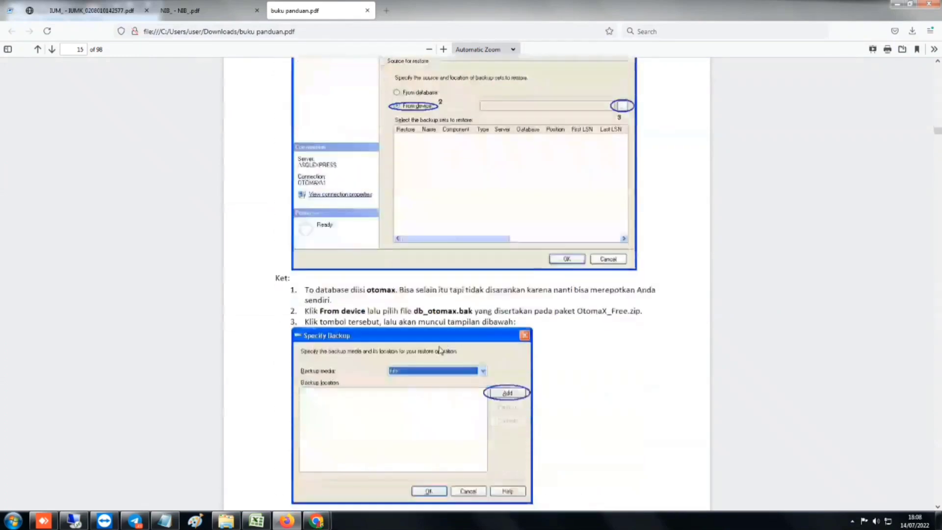
{"action": "scroll", "coordinate": [431, 343], "scroll_direction": "down", "scroll_amount": 6}
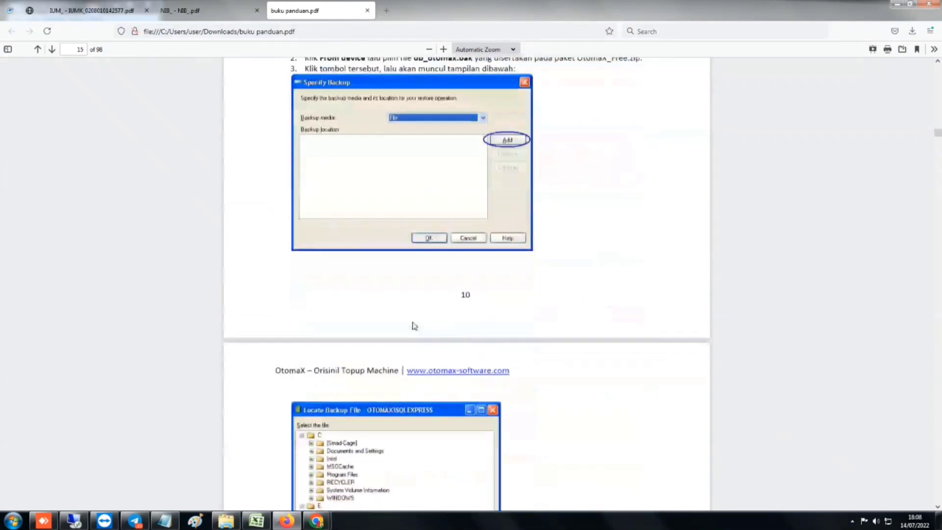
{"action": "scroll", "coordinate": [414, 325], "scroll_direction": "down", "scroll_amount": 8}
{"action": "scroll", "coordinate": [413, 326], "scroll_direction": "down", "scroll_amount": 9}
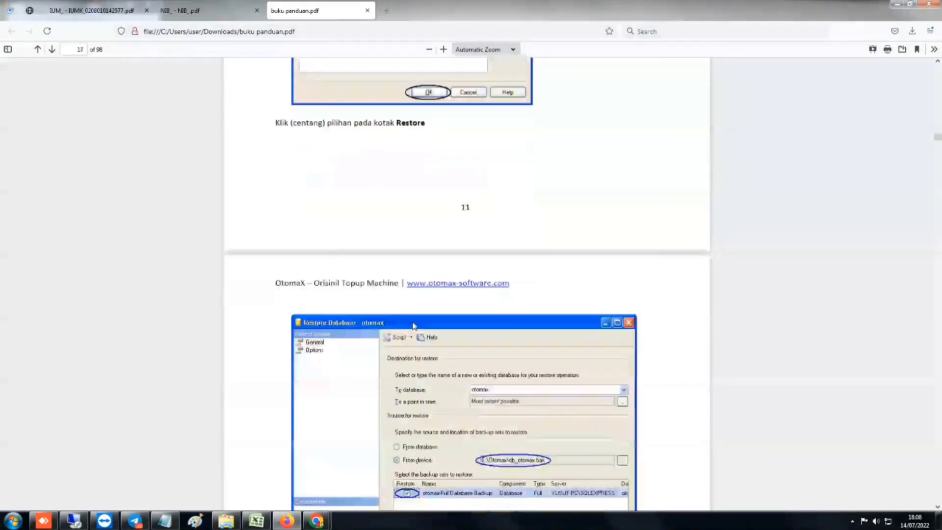
{"action": "scroll", "coordinate": [414, 325], "scroll_direction": "down", "scroll_amount": 9}
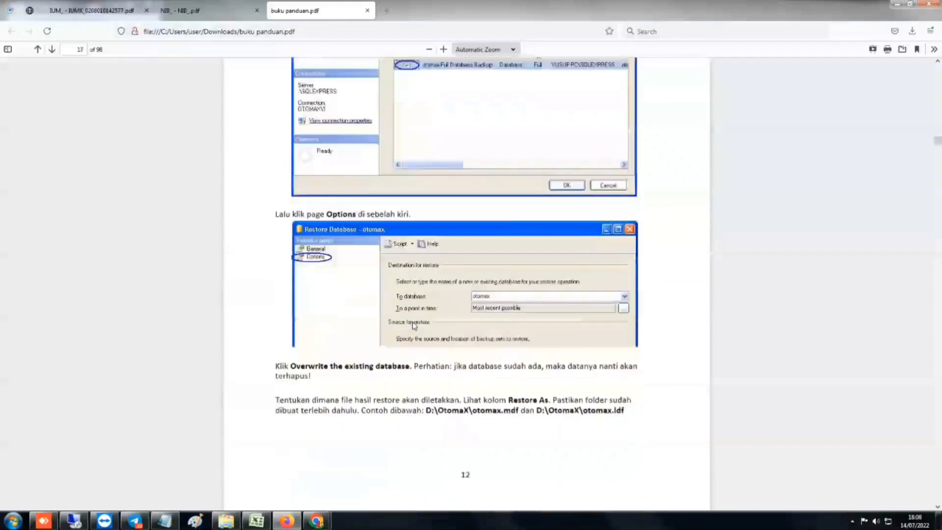
{"action": "scroll", "coordinate": [414, 325], "scroll_direction": "down", "scroll_amount": 3}
{"action": "scroll", "coordinate": [413, 325], "scroll_direction": "down", "scroll_amount": 8}
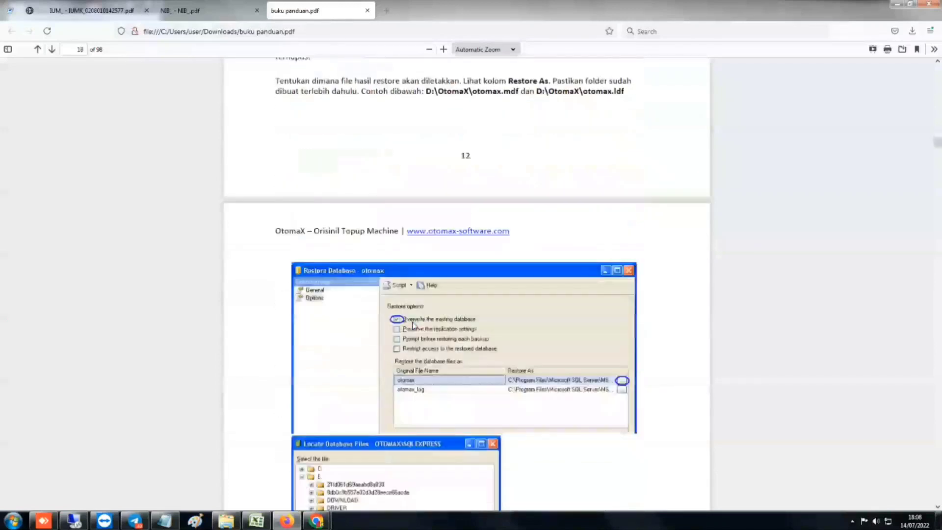
{"action": "scroll", "coordinate": [413, 325], "scroll_direction": "down", "scroll_amount": 10}
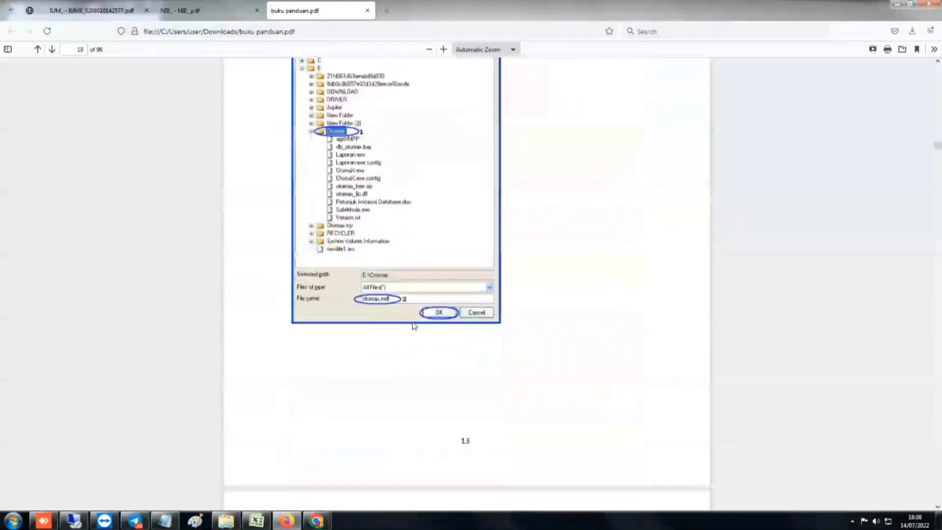
{"action": "scroll", "coordinate": [484, 422], "scroll_direction": "down", "scroll_amount": 4}
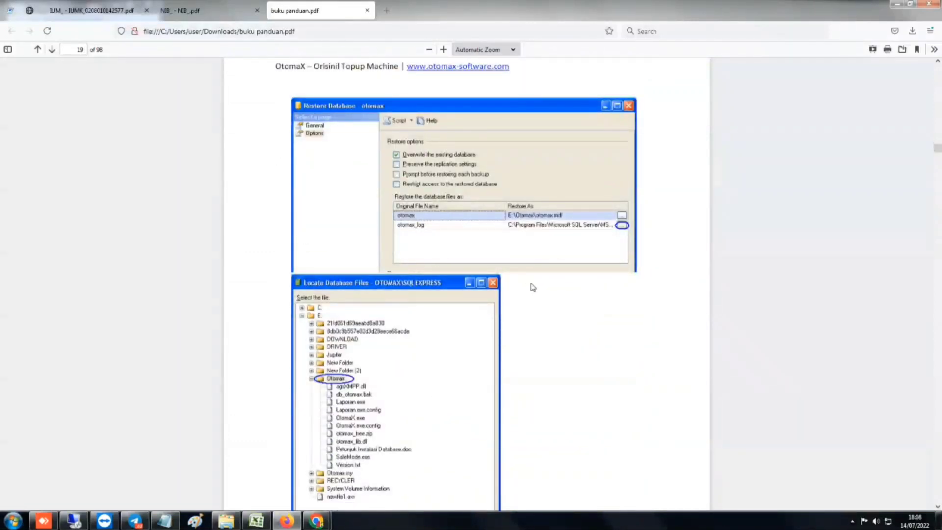
{"action": "scroll", "coordinate": [436, 370], "scroll_direction": "down", "scroll_amount": 6}
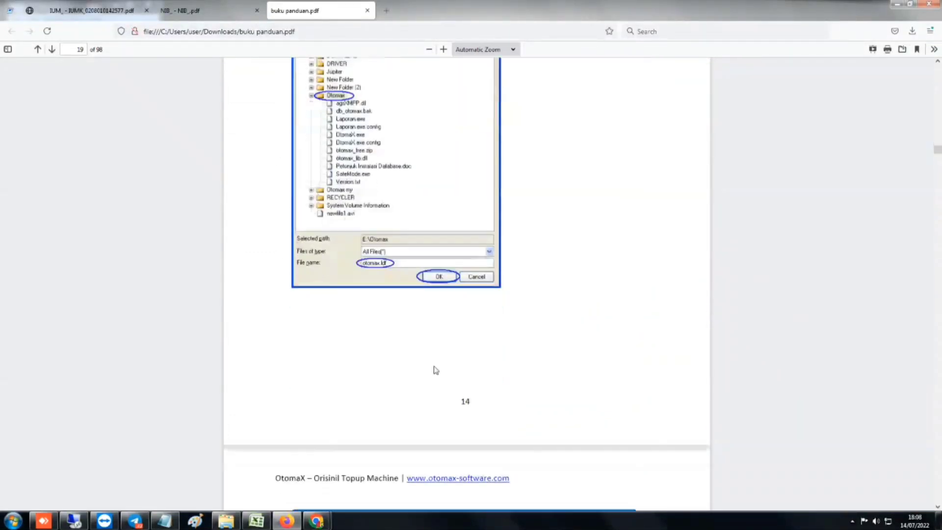
{"action": "scroll", "coordinate": [436, 371], "scroll_direction": "down", "scroll_amount": 6}
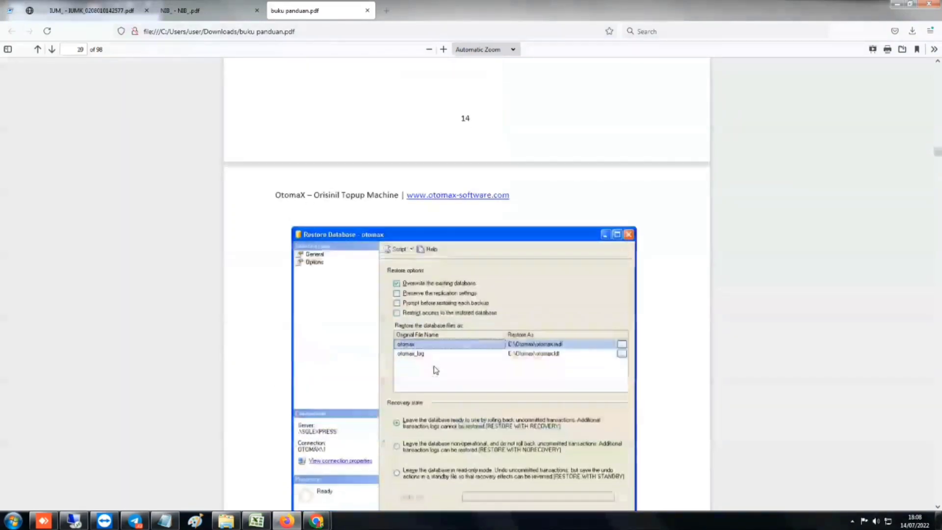
{"action": "scroll", "coordinate": [435, 371], "scroll_direction": "down", "scroll_amount": 7}
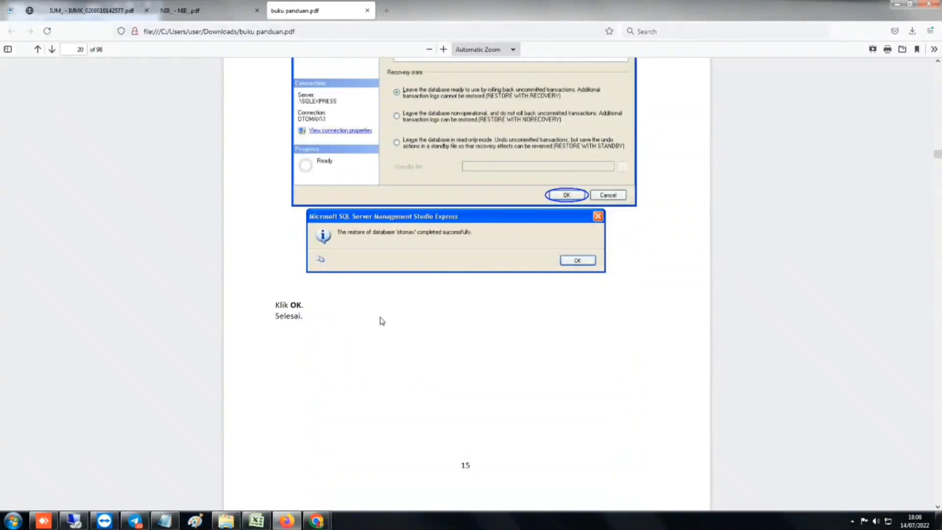
{"action": "scroll", "coordinate": [387, 292], "scroll_direction": "up", "scroll_amount": 1}
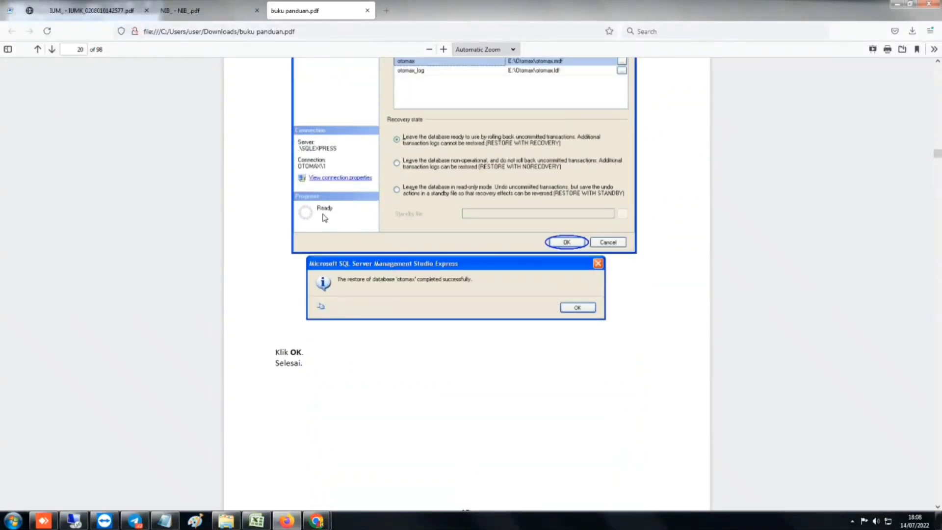
{"action": "scroll", "coordinate": [322, 212], "scroll_direction": "up", "scroll_amount": 5}
{"action": "scroll", "coordinate": [294, 277], "scroll_direction": "down", "scroll_amount": 3}
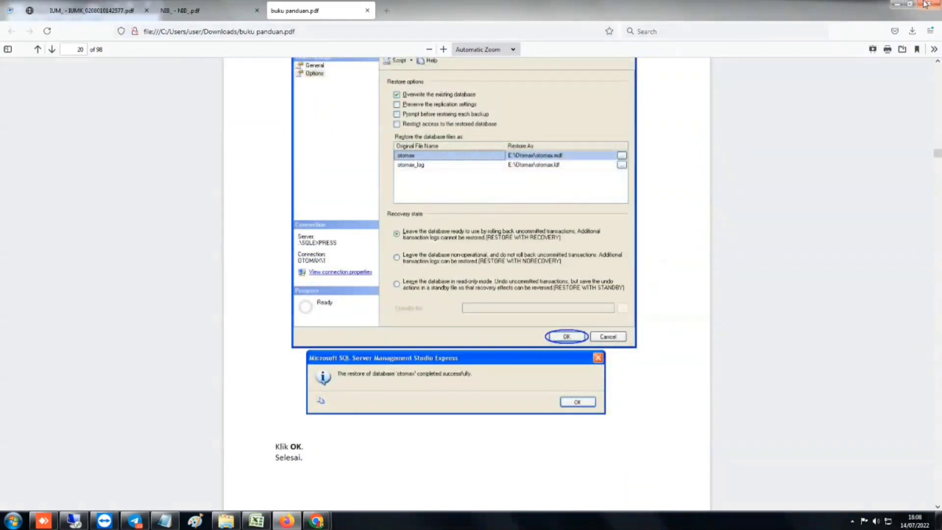
Minimize Firefox and refresh the desktop
{"action": "left_click", "coordinate": [900, 5]}
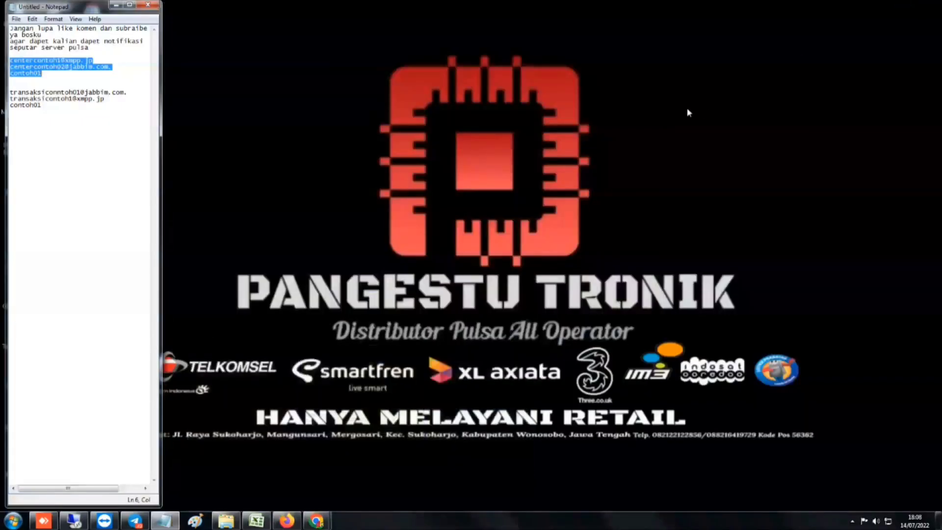
{"action": "right_click", "coordinate": [570, 111]}
{"action": "left_click", "coordinate": [607, 141]}
Search the Start menu for 'sql server' and launch SQL Server Management Studio
{"action": "left_click", "coordinate": [13, 520]}
{"action": "type", "text": "sq"}
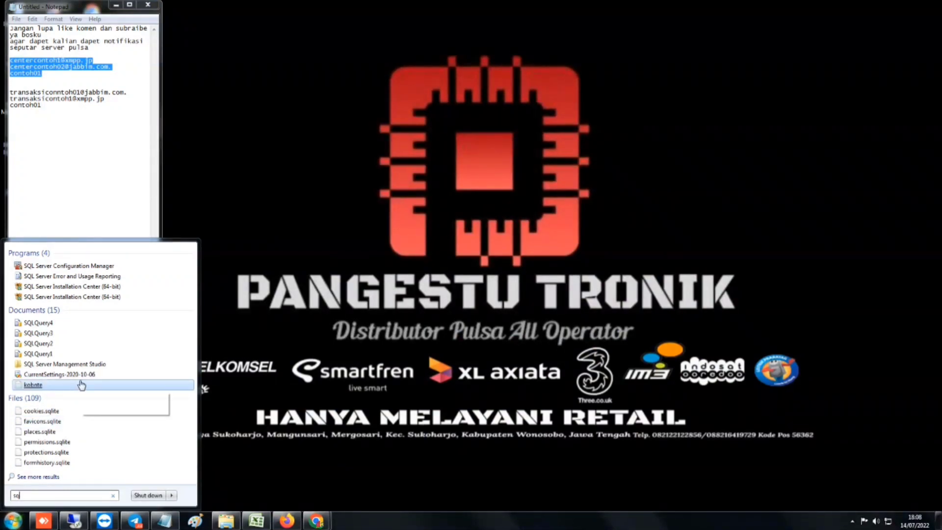
{"action": "type", "text": "l"}
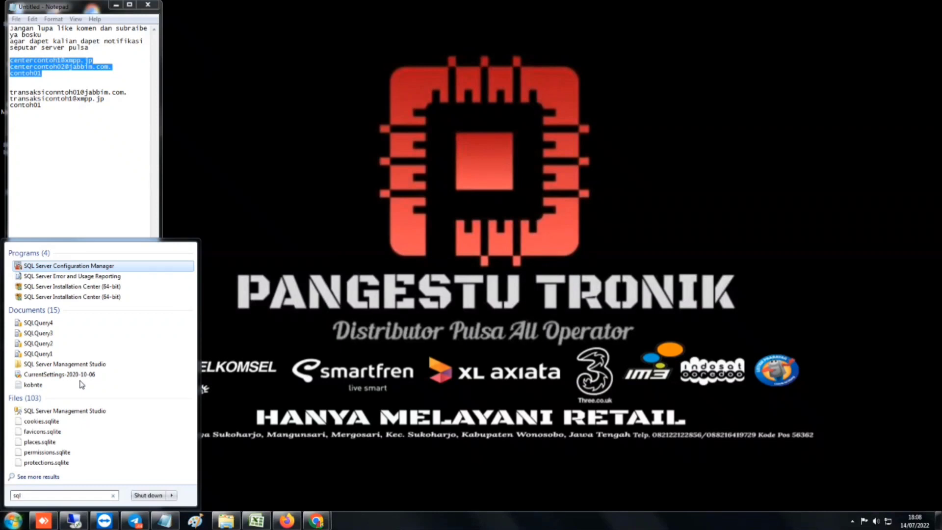
{"action": "type", "text": " a"}
{"action": "key", "text": "BackSpace"}
{"action": "key", "text": "BackSpace"}
{"action": "type", "text": "server"}
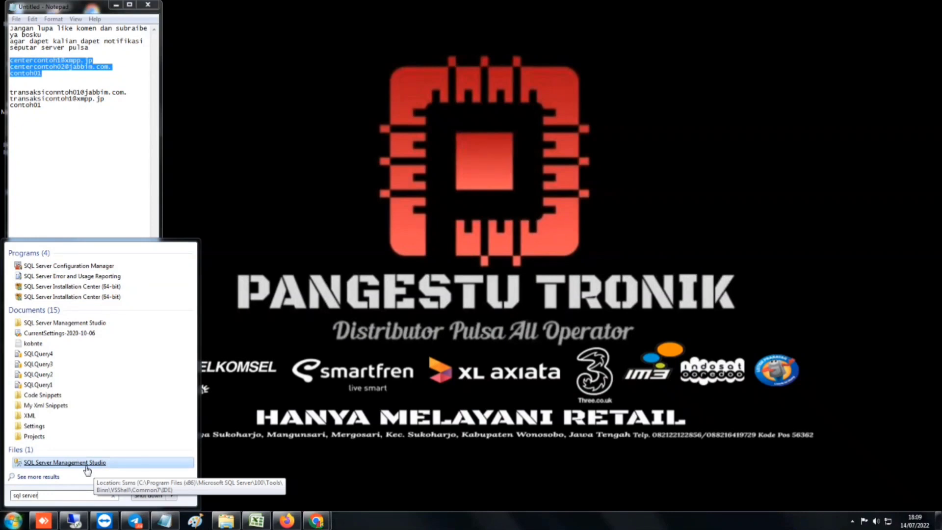
{"action": "right_click", "coordinate": [87, 468]}
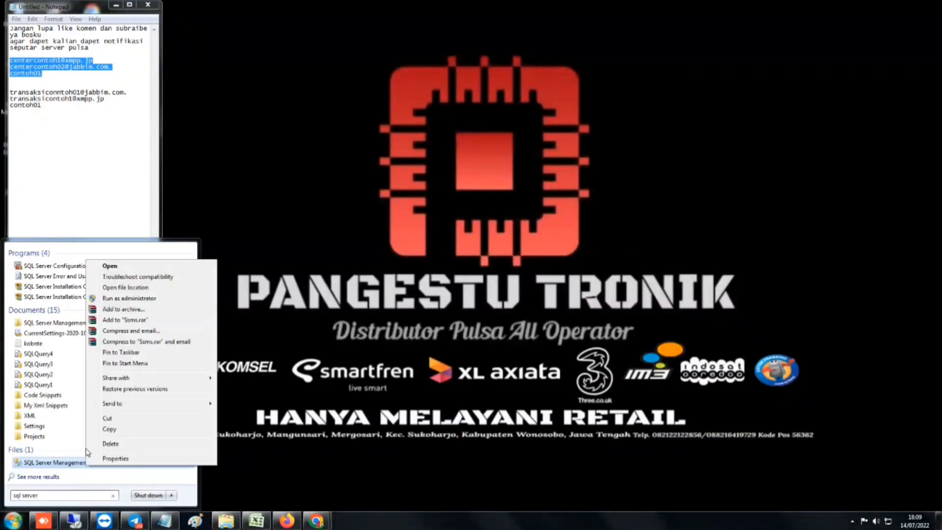
{"action": "left_click", "coordinate": [107, 266]}
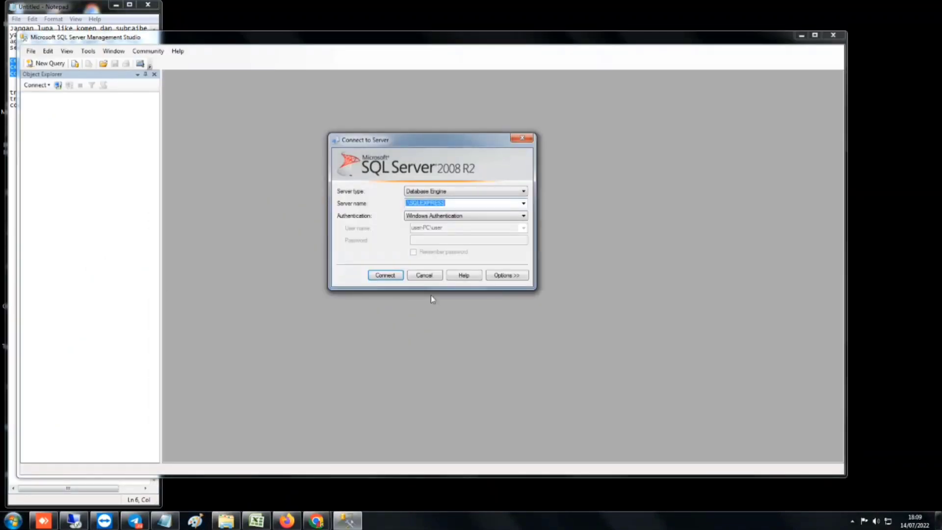
Connect to the SQLEXPRESS instance with Windows Authentication, then bring Explorer forward
{"action": "left_click", "coordinate": [385, 277]}
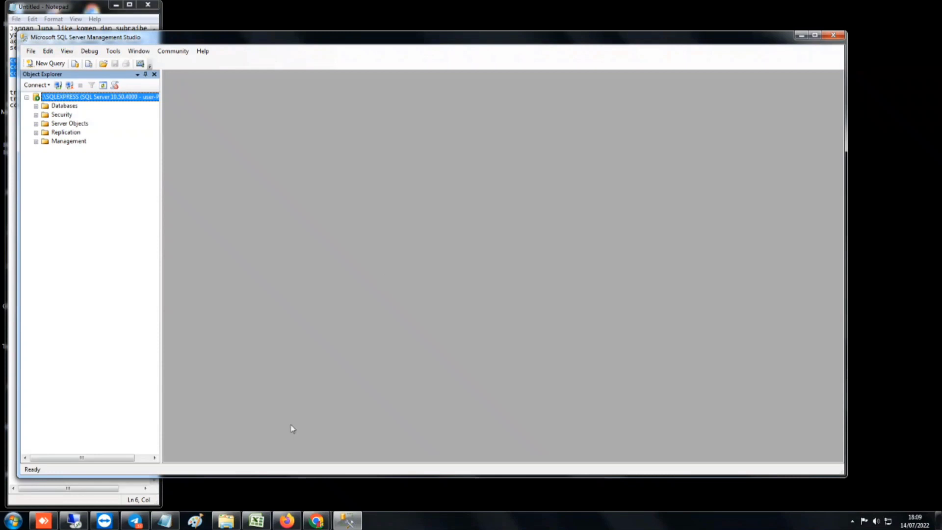
{"action": "left_click", "coordinate": [228, 521]}
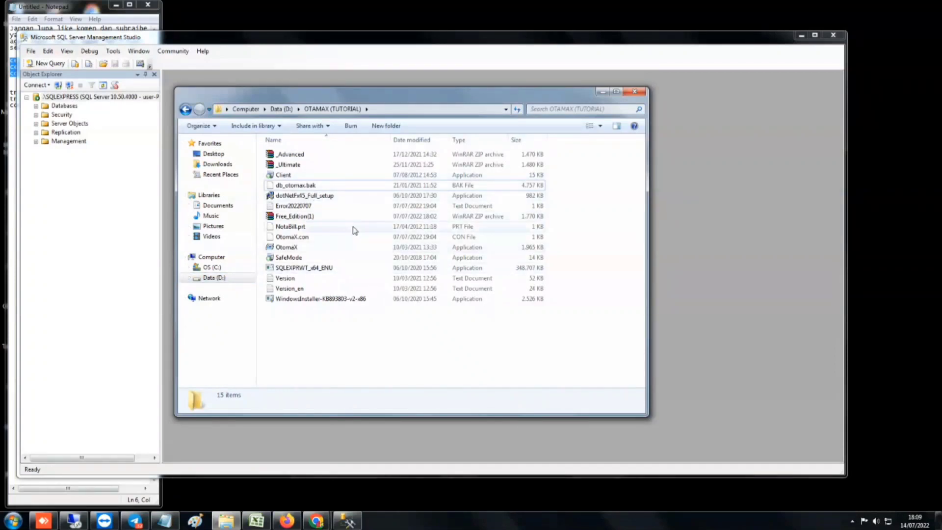
Create a 'DATABASE OTOMAX' folder in D:\OTAMAX (TUTORIAL), then return to Management Studio
{"action": "right_click", "coordinate": [345, 324]}
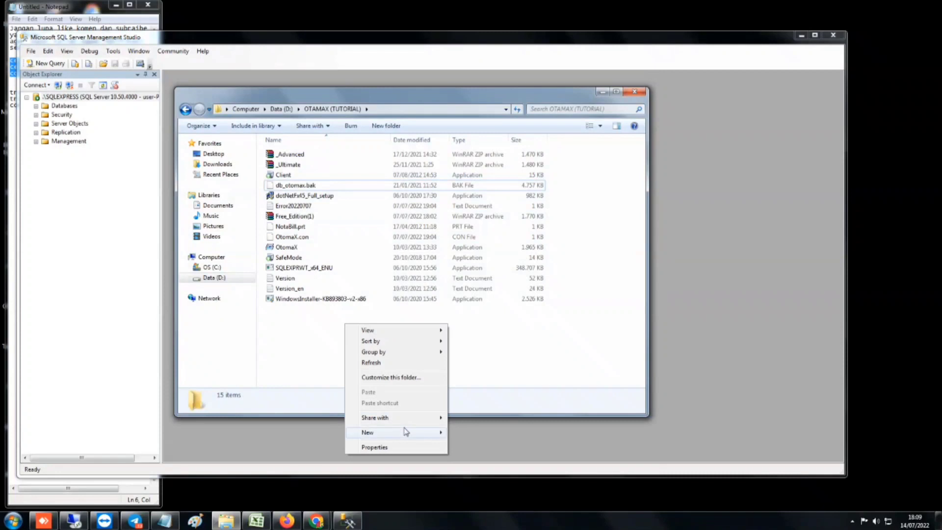
{"action": "mouse_move", "coordinate": [437, 432]}
{"action": "left_click", "coordinate": [496, 300]}
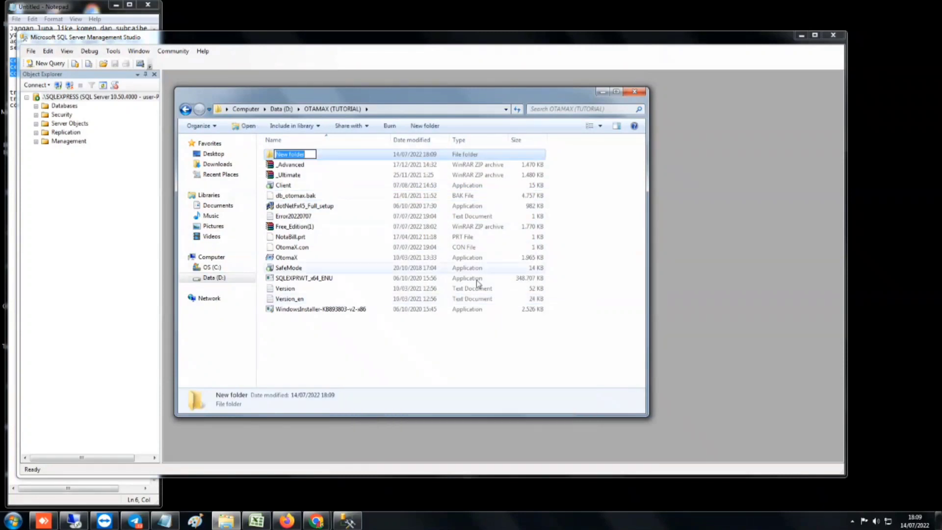
{"action": "left_click", "coordinate": [315, 156]}
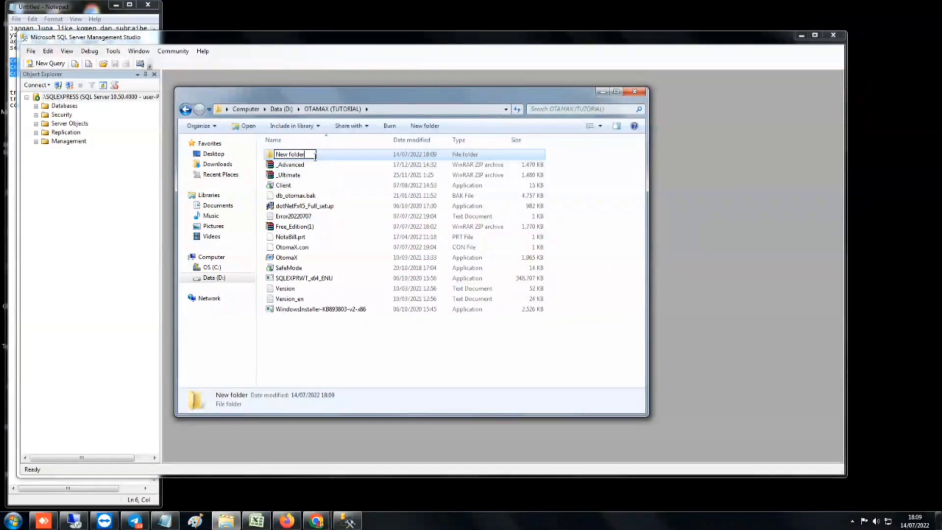
{"action": "key", "text": "BackSpace"}
{"action": "key", "text": "BackSpace"}
{"action": "key", "text": "BackSpace"}
{"action": "key", "text": "BackSpace"}
{"action": "key", "text": "BackSpace"}
{"action": "key", "text": "BackSpace"}
{"action": "key", "text": "BackSpace"}
{"action": "key", "text": "BackSpace"}
{"action": "key", "text": "BackSpace"}
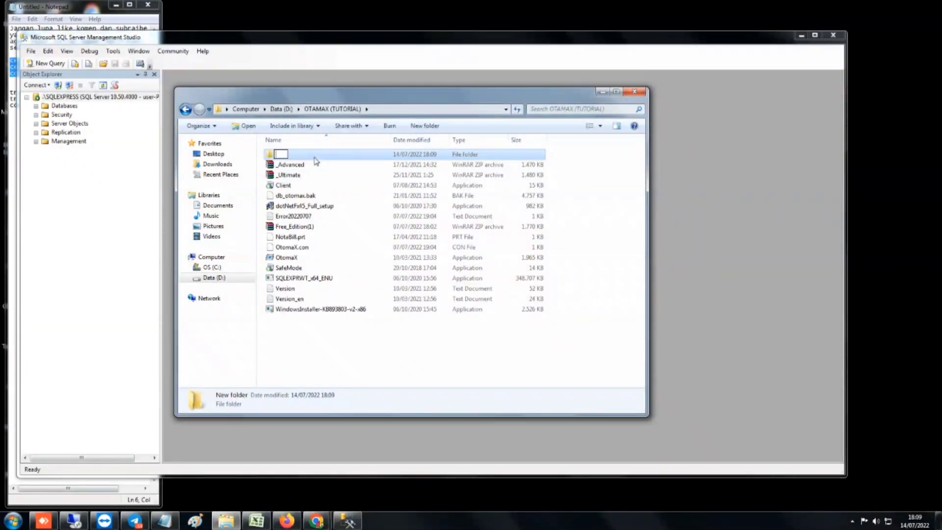
{"action": "type", "text": "DATABASE"}
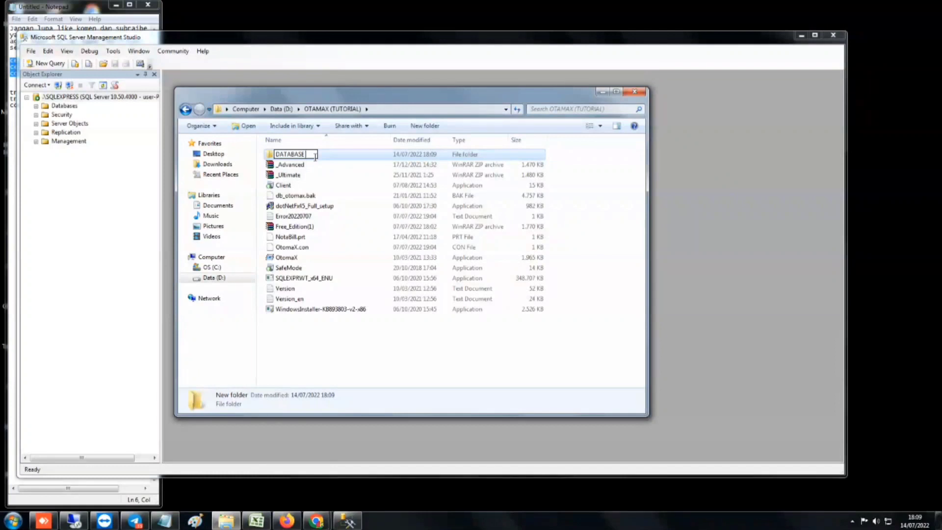
{"action": "type", "text": " OTOMAX"}
{"action": "left_click", "coordinate": [314, 185]}
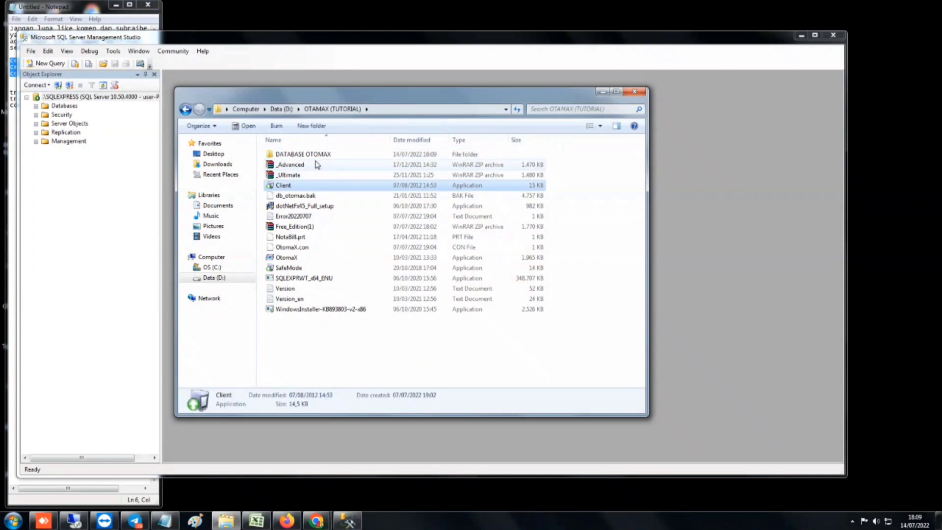
{"action": "left_click", "coordinate": [316, 156]}
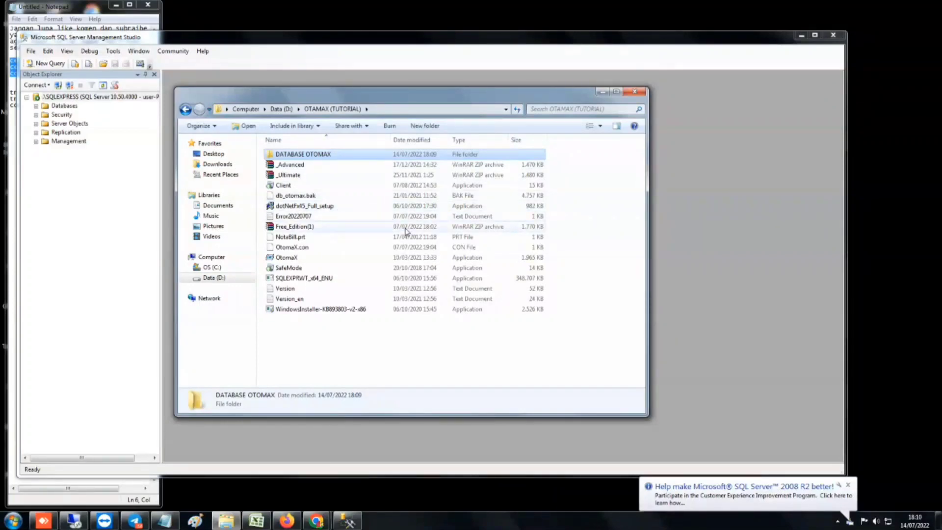
{"action": "left_click", "coordinate": [726, 277]}
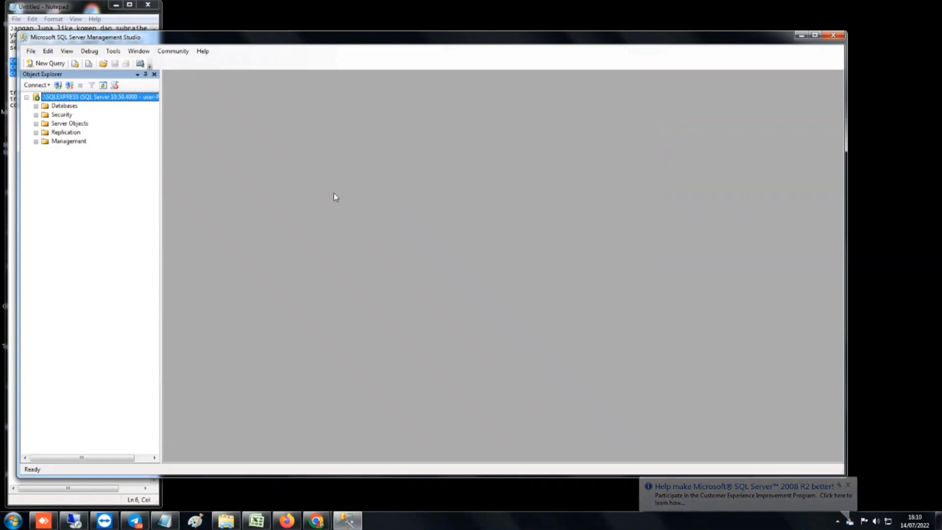
Start a database restore targeting otomax from a backup device
{"action": "left_click", "coordinate": [72, 107]}
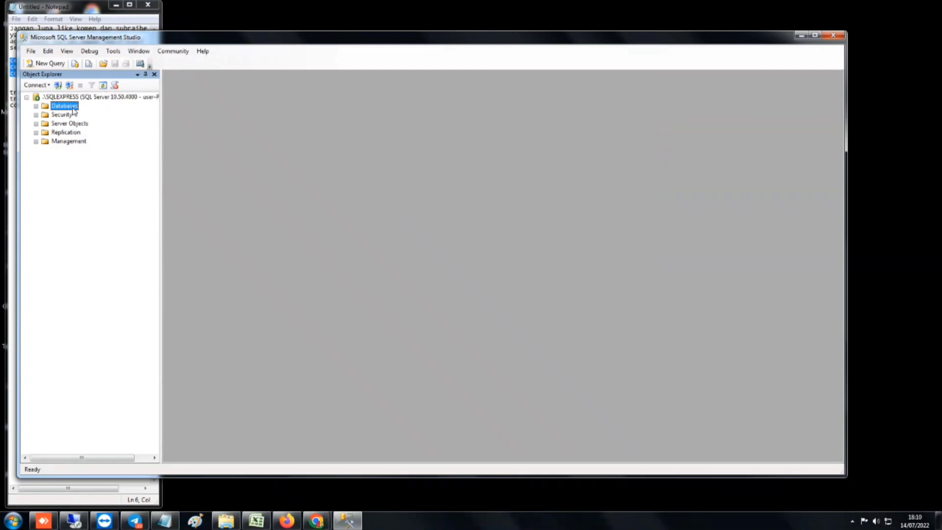
{"action": "right_click", "coordinate": [74, 111]}
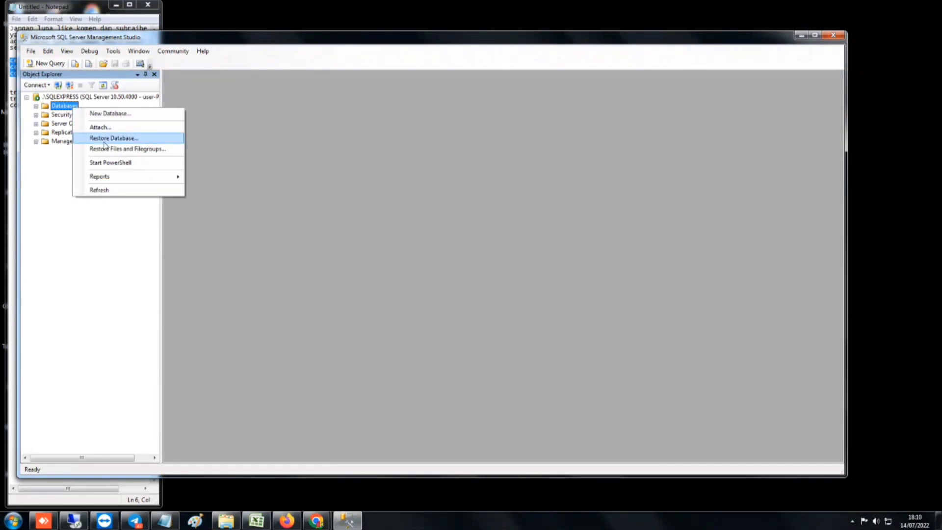
{"action": "left_click", "coordinate": [105, 139]}
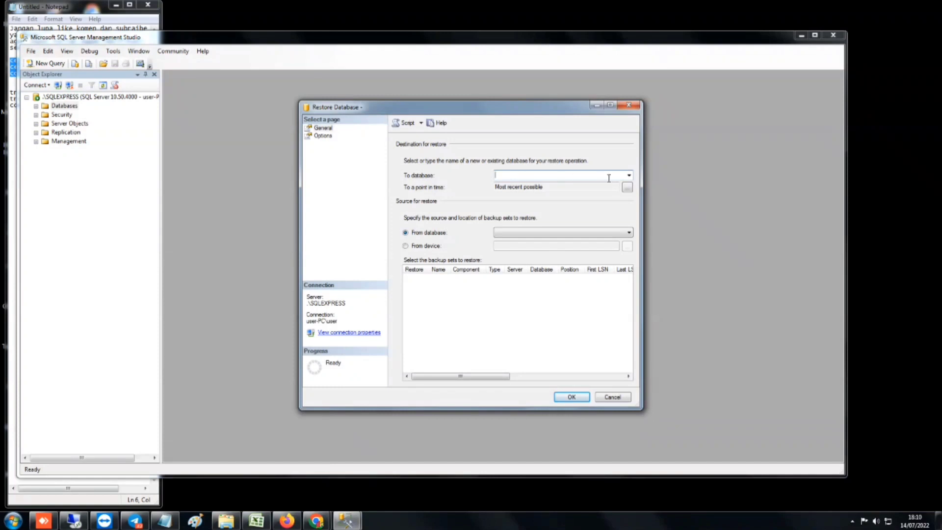
{"action": "left_click", "coordinate": [629, 176]}
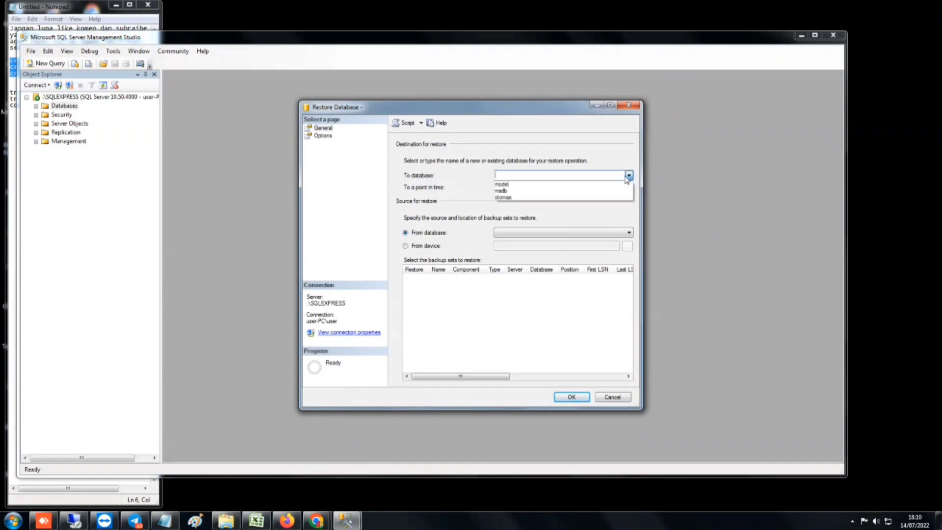
{"action": "left_click", "coordinate": [582, 197]}
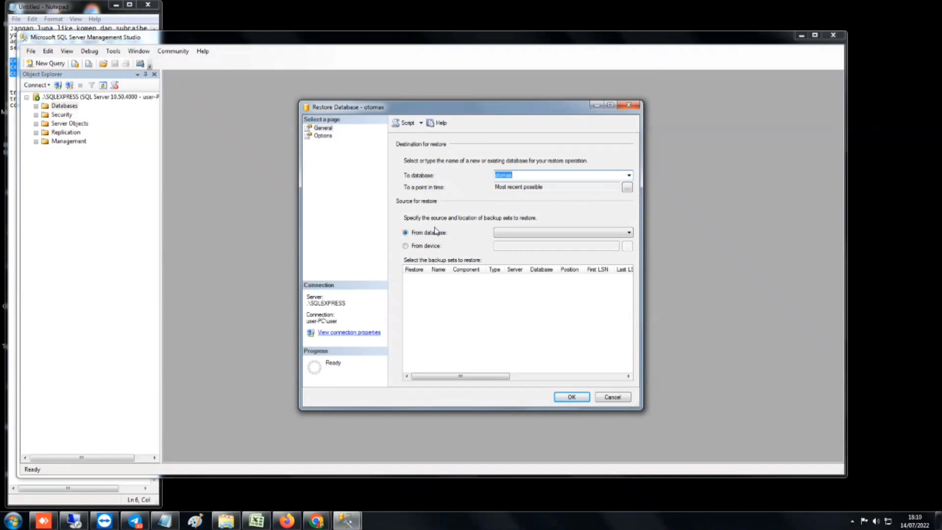
{"action": "left_click", "coordinate": [405, 246]}
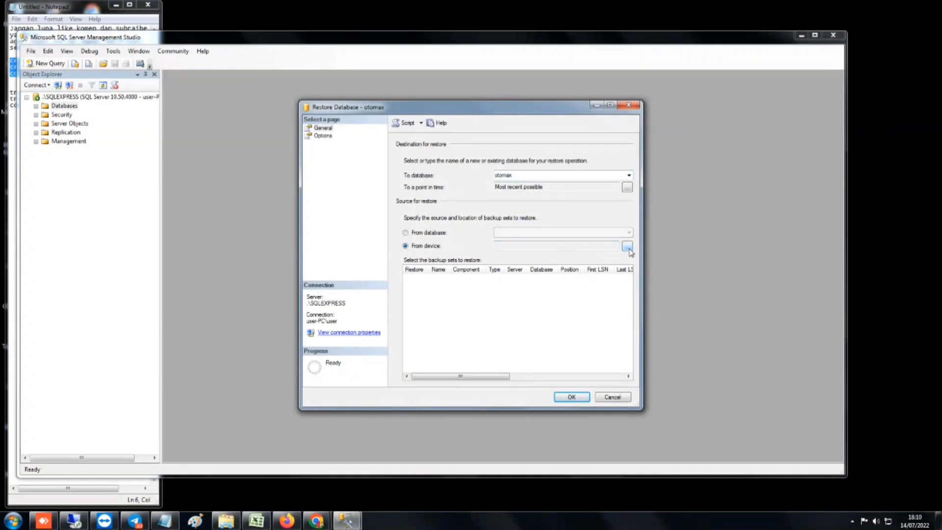
{"action": "left_click", "coordinate": [627, 246]}
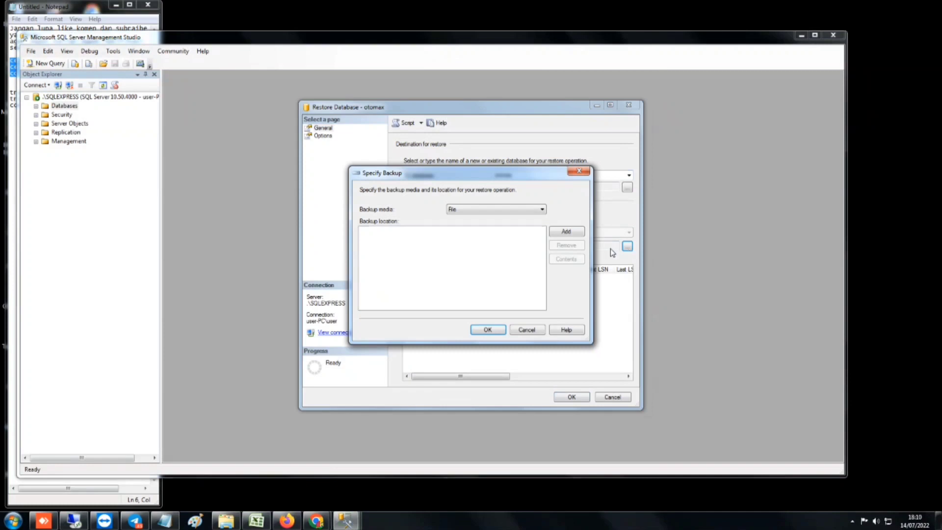
Add D:\OTAMAX (TUTORIAL)\db_otomax.bak as the backup file location
{"action": "left_click", "coordinate": [566, 233]}
{"action": "scroll", "coordinate": [457, 268], "scroll_direction": "down", "scroll_amount": 1}
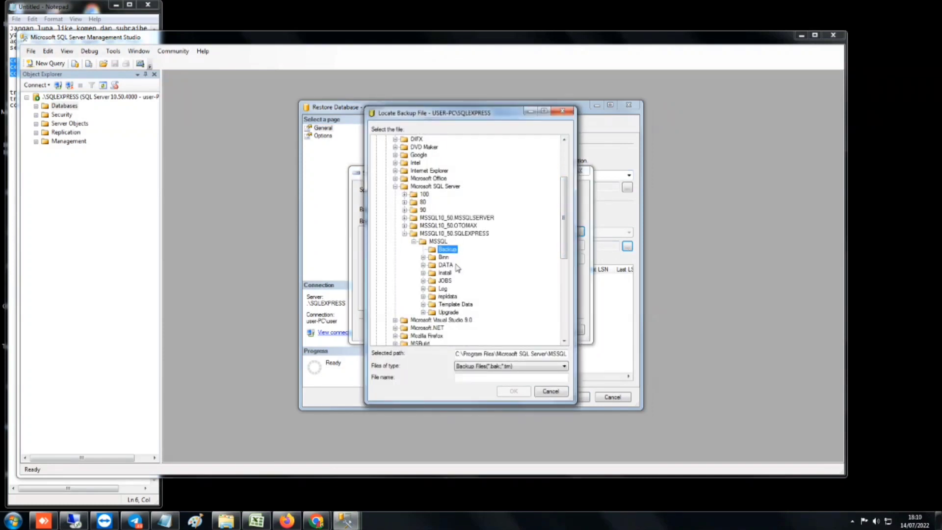
{"action": "scroll", "coordinate": [458, 268], "scroll_direction": "down", "scroll_amount": 4}
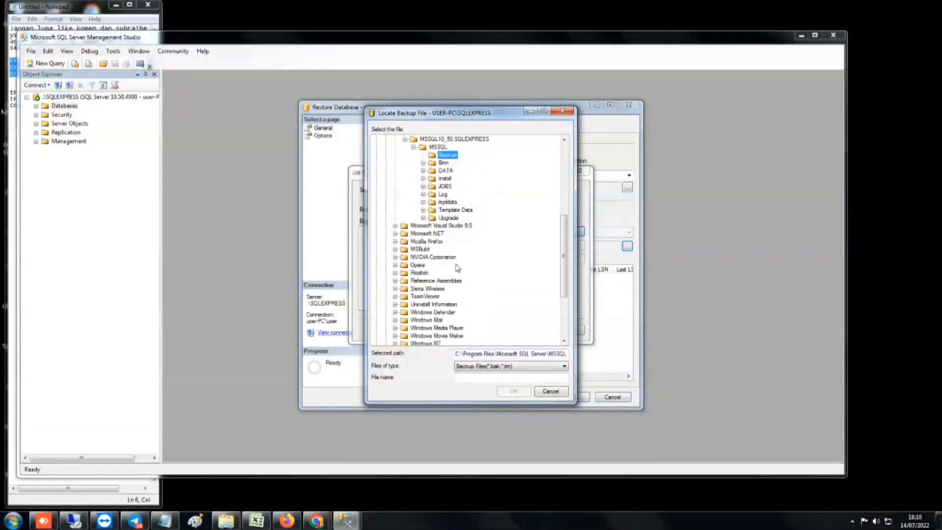
{"action": "scroll", "coordinate": [457, 267], "scroll_direction": "down", "scroll_amount": 2}
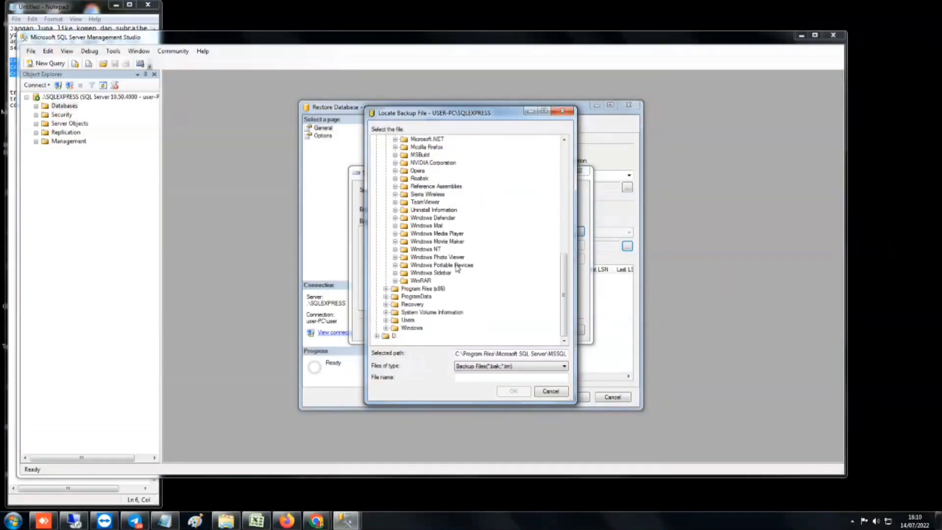
{"action": "double_click", "coordinate": [394, 337]}
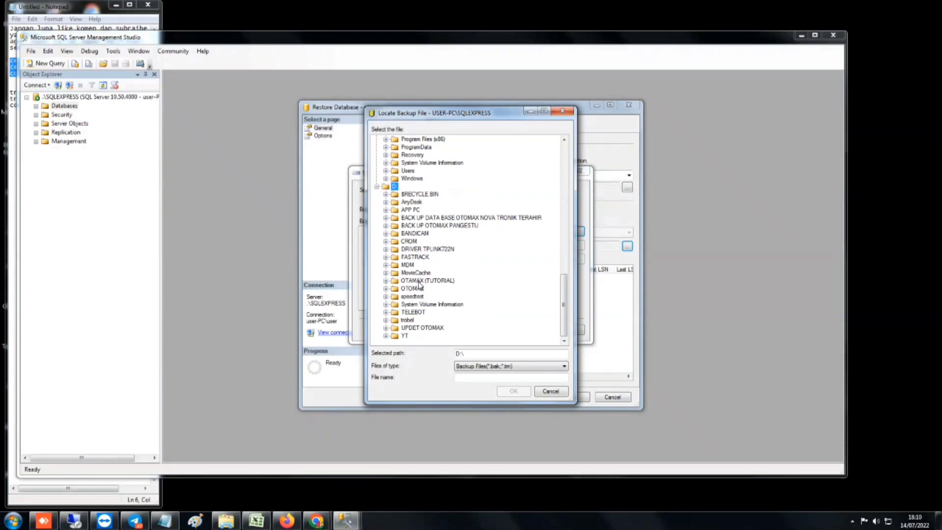
{"action": "double_click", "coordinate": [418, 281]}
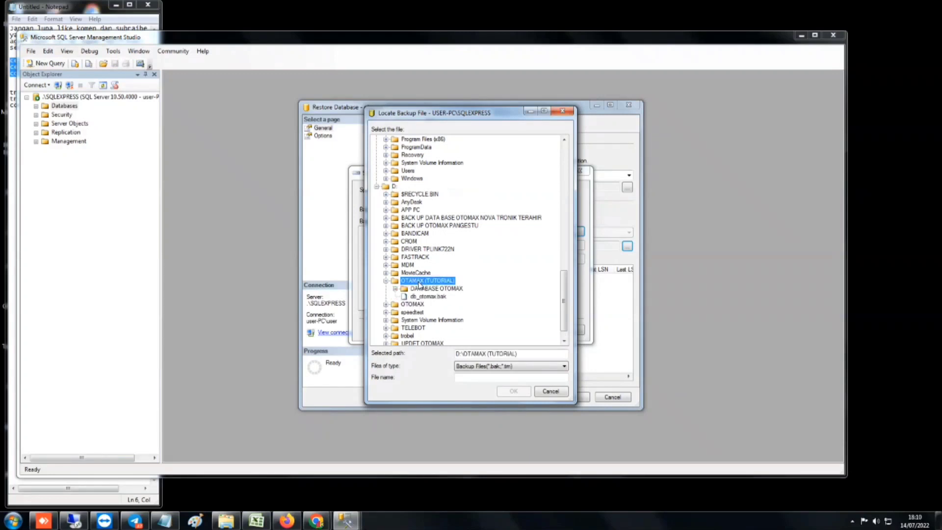
{"action": "scroll", "coordinate": [419, 284], "scroll_direction": "down", "scroll_amount": 1}
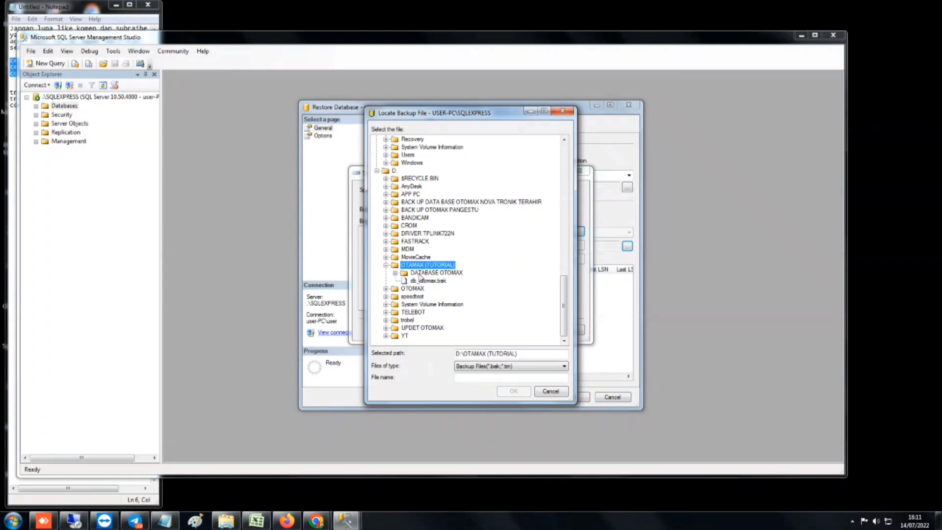
{"action": "left_click", "coordinate": [420, 276]}
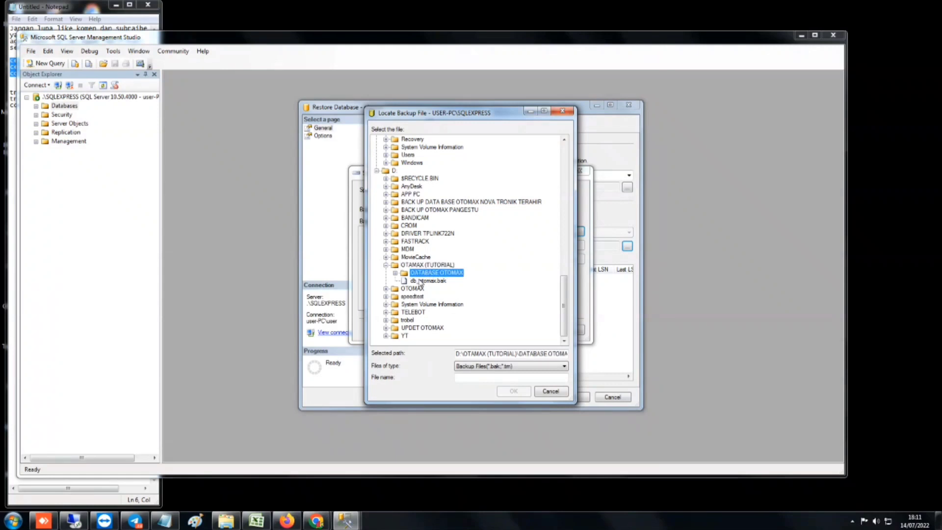
{"action": "left_click", "coordinate": [420, 281]}
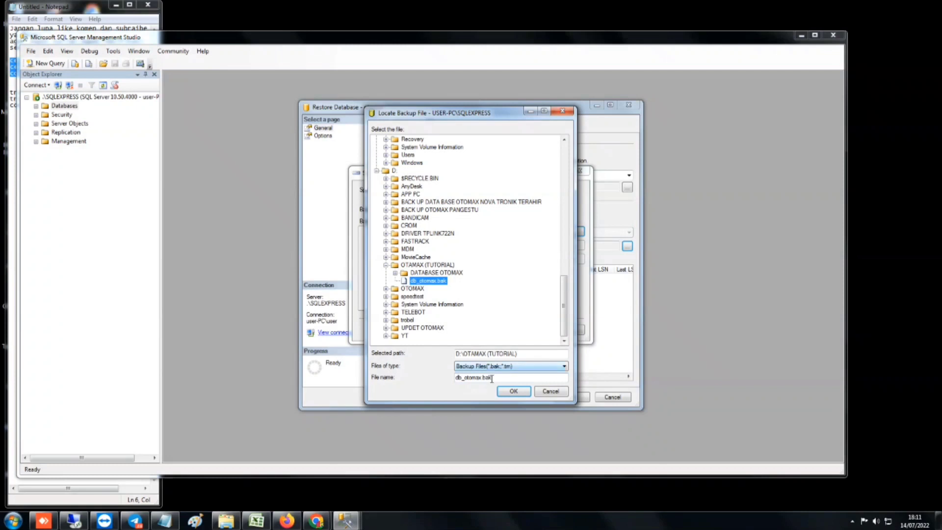
{"action": "left_click", "coordinate": [513, 391]}
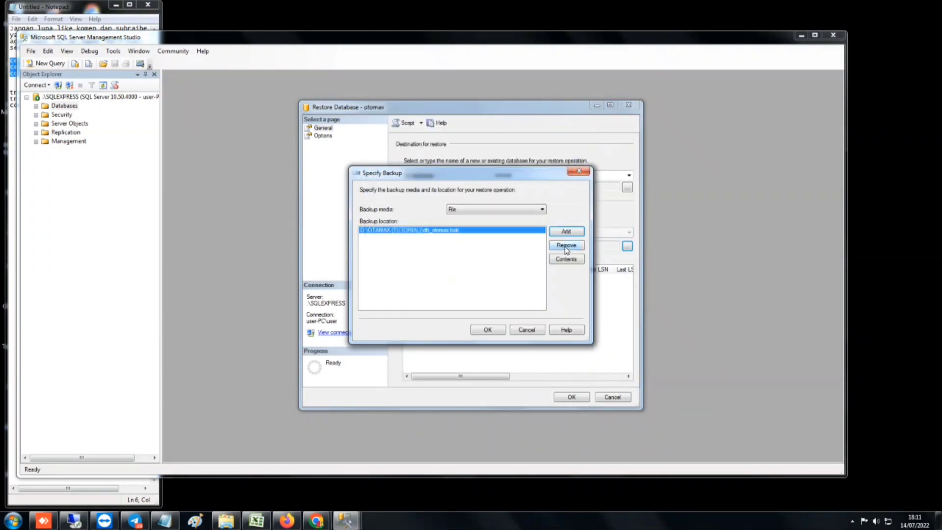
Accept the backup location, tick the otomax full backup set, and view restore Options
{"action": "left_click", "coordinate": [494, 333]}
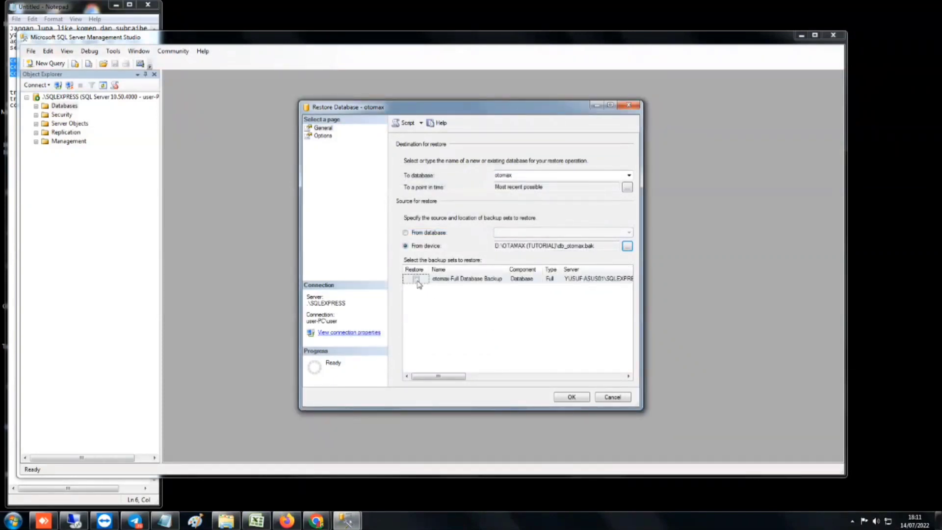
{"action": "left_click", "coordinate": [416, 279]}
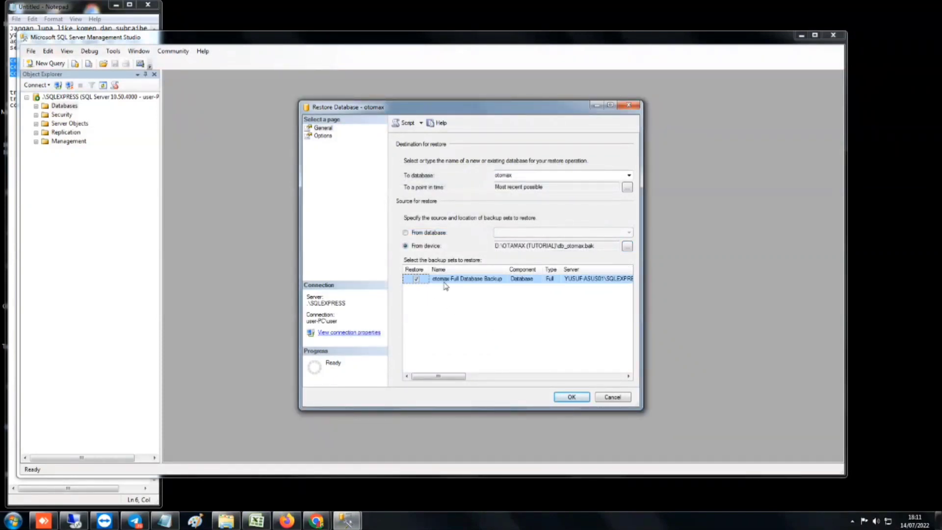
{"action": "left_click", "coordinate": [324, 137]}
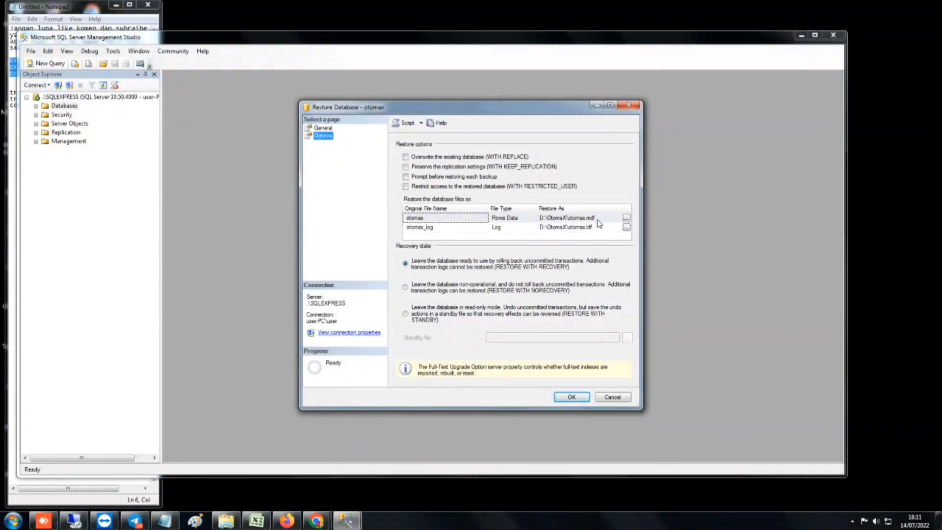
Restore the otomax data file as otomax.mdf in D:\OTAMAX (TUTORIAL)\DATABASE OTOMAX
{"action": "left_click", "coordinate": [627, 218]}
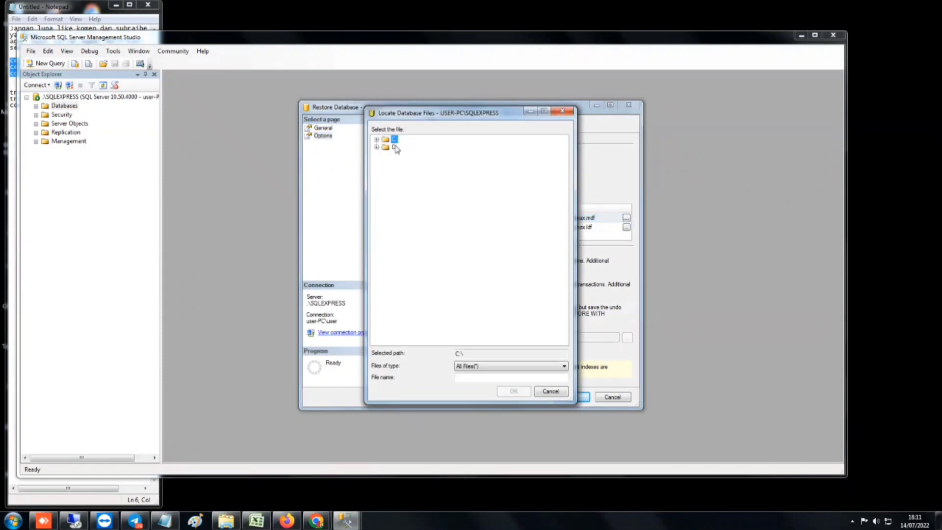
{"action": "double_click", "coordinate": [395, 147]}
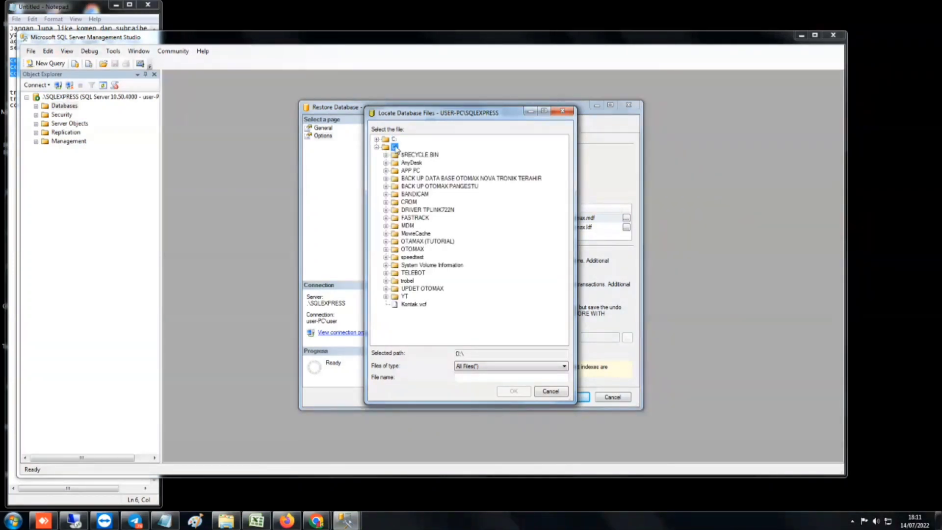
{"action": "double_click", "coordinate": [428, 241]}
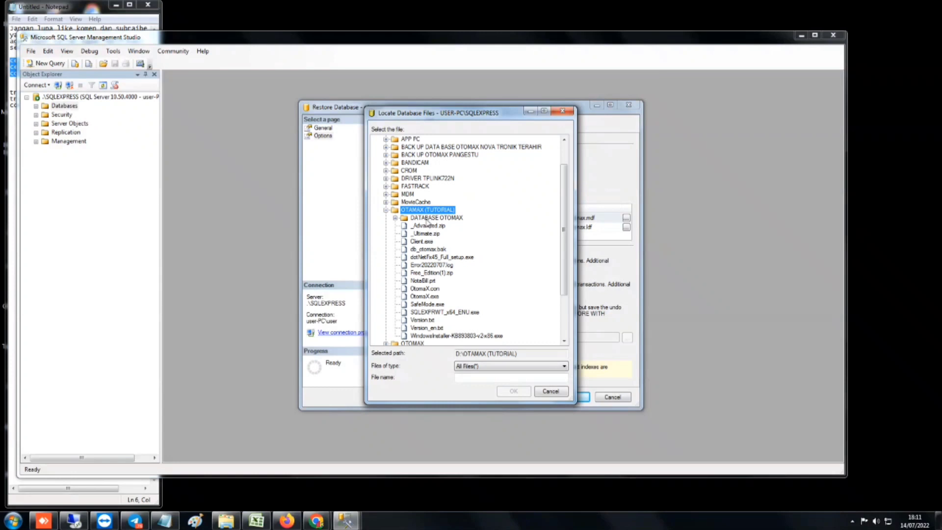
{"action": "left_click", "coordinate": [426, 219]}
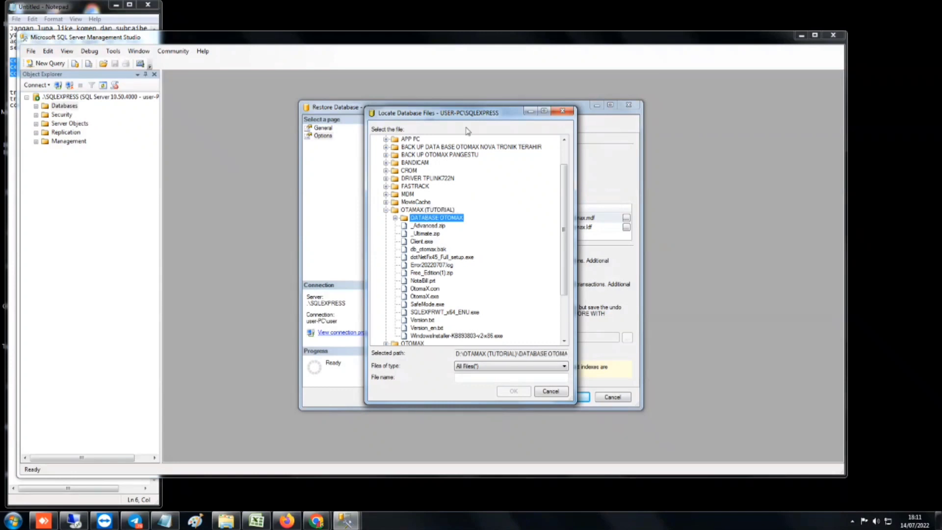
{"action": "left_click_drag", "start_coordinate": [503, 114], "coordinate": [395, 109]}
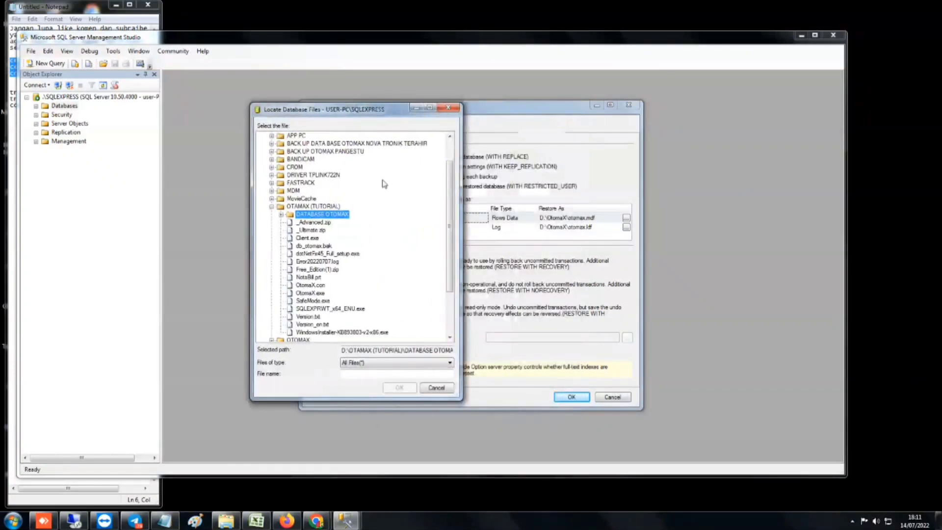
{"action": "left_click", "coordinate": [353, 373]}
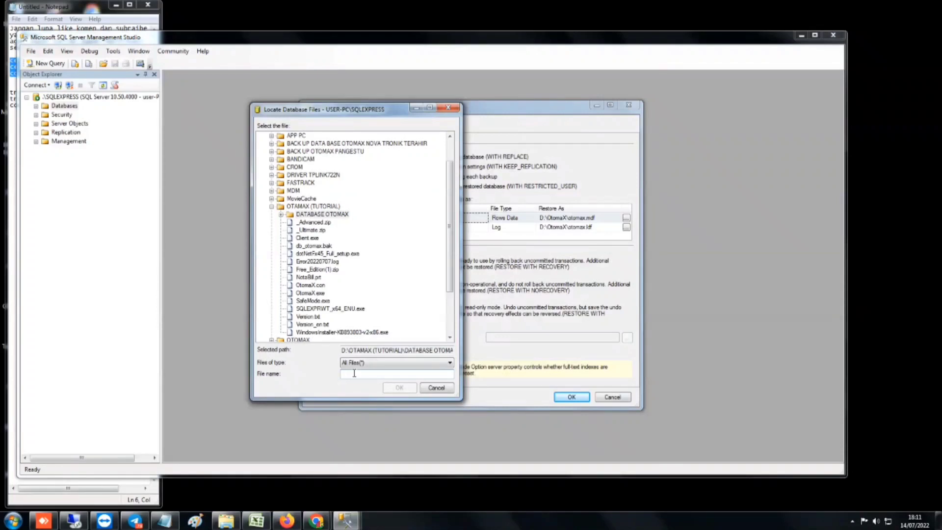
{"action": "type", "text": "otomax"}
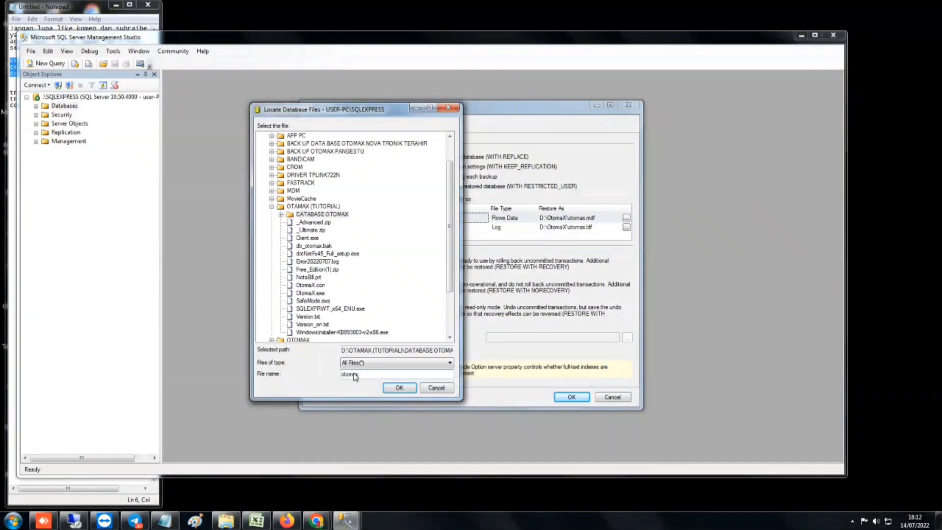
{"action": "type", "text": ".mdf"}
{"action": "left_click", "coordinate": [400, 387]}
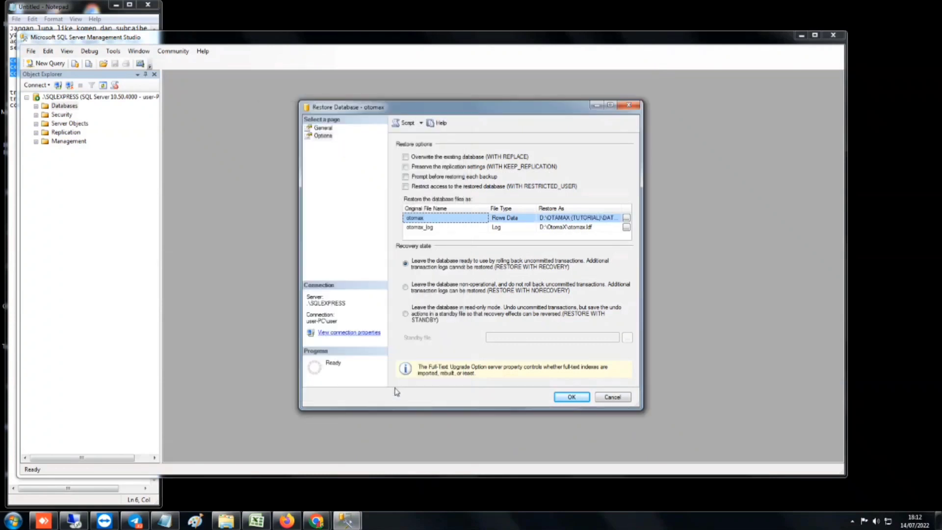
Point the log file to the DATABASE OTOMAX folder, named otomax
{"action": "left_click", "coordinate": [628, 228]}
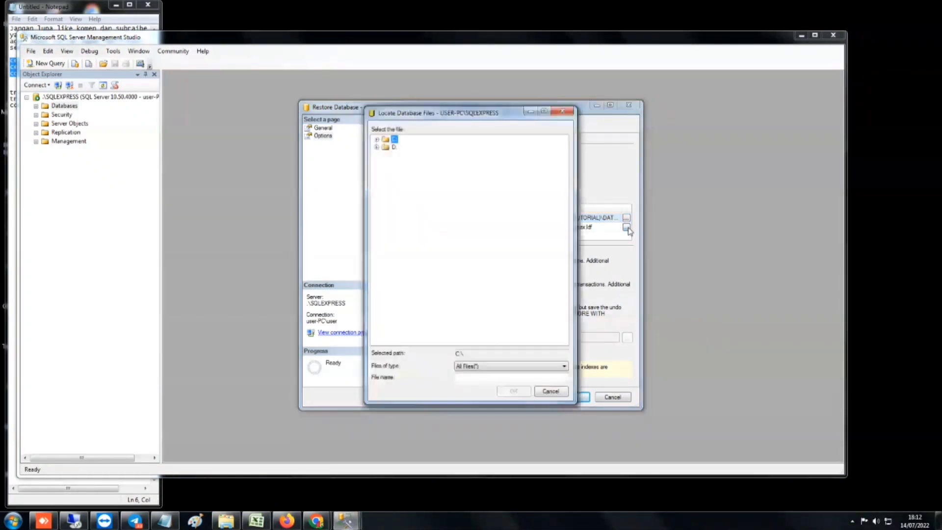
{"action": "left_click", "coordinate": [394, 147]}
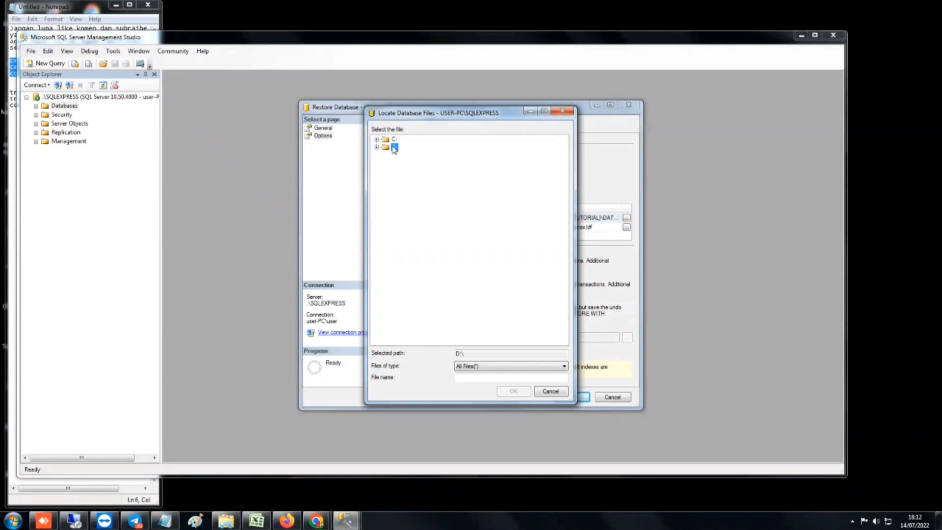
{"action": "double_click", "coordinate": [394, 147]}
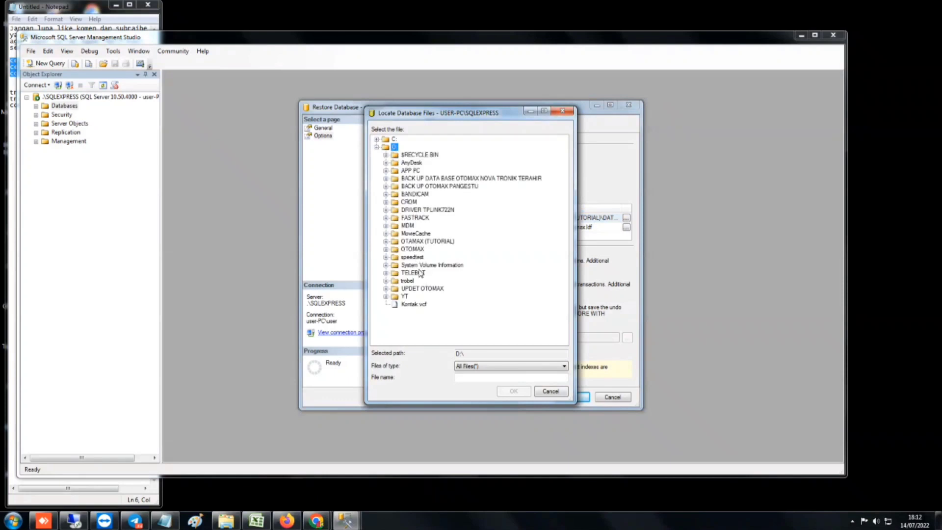
{"action": "double_click", "coordinate": [420, 242]}
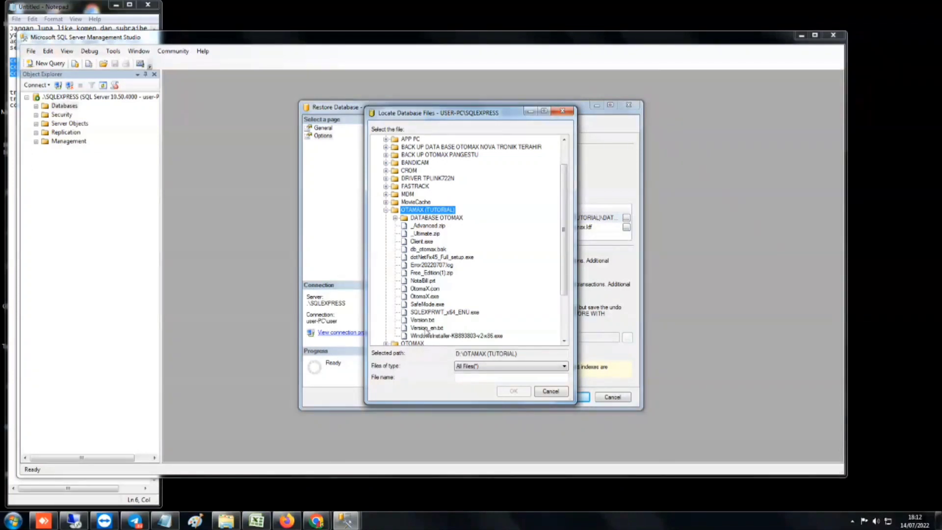
{"action": "left_click", "coordinate": [422, 219]}
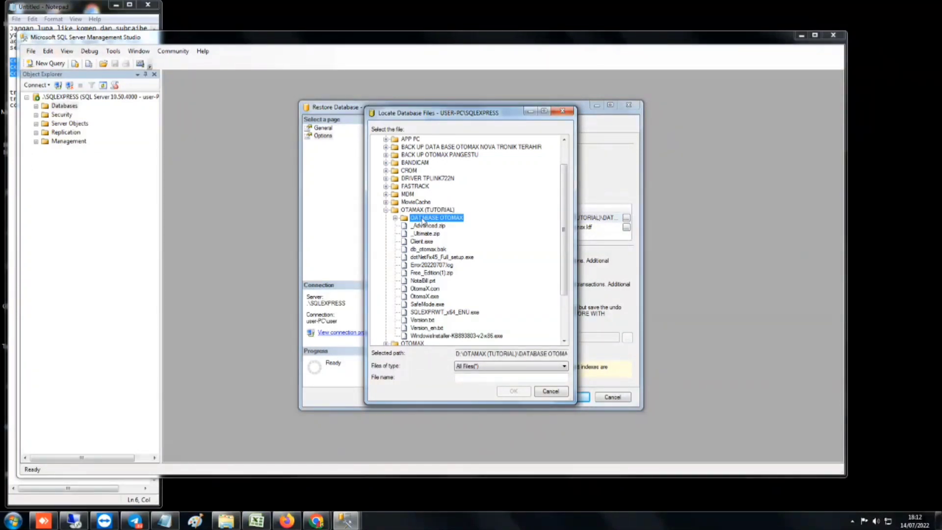
{"action": "left_click", "coordinate": [467, 376]}
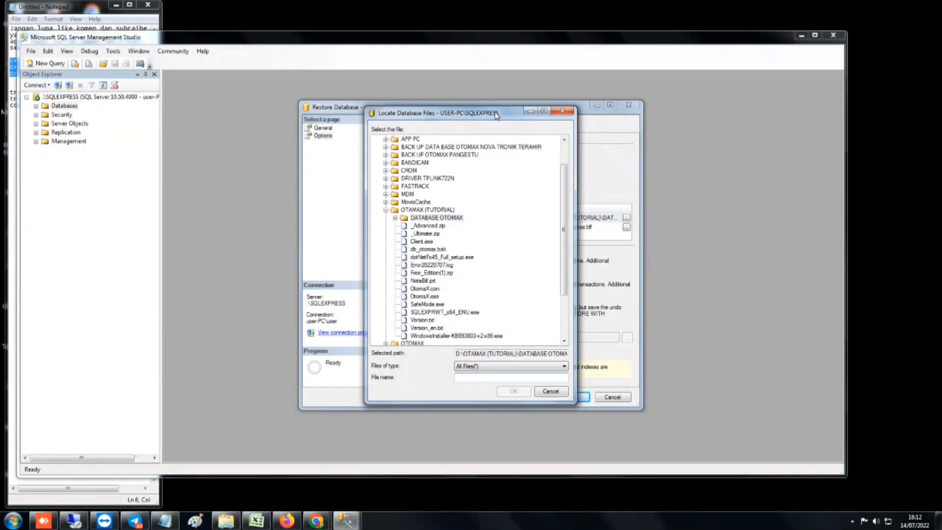
{"action": "left_click_drag", "start_coordinate": [495, 115], "coordinate": [448, 113]}
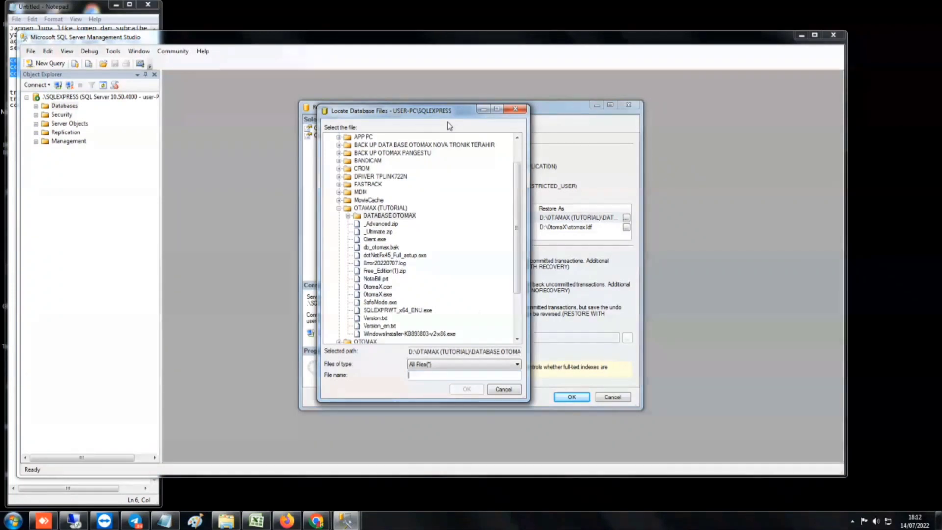
{"action": "type", "text": "t"}
{"action": "key", "text": "BackSpace"}
{"action": "type", "text": "o"}
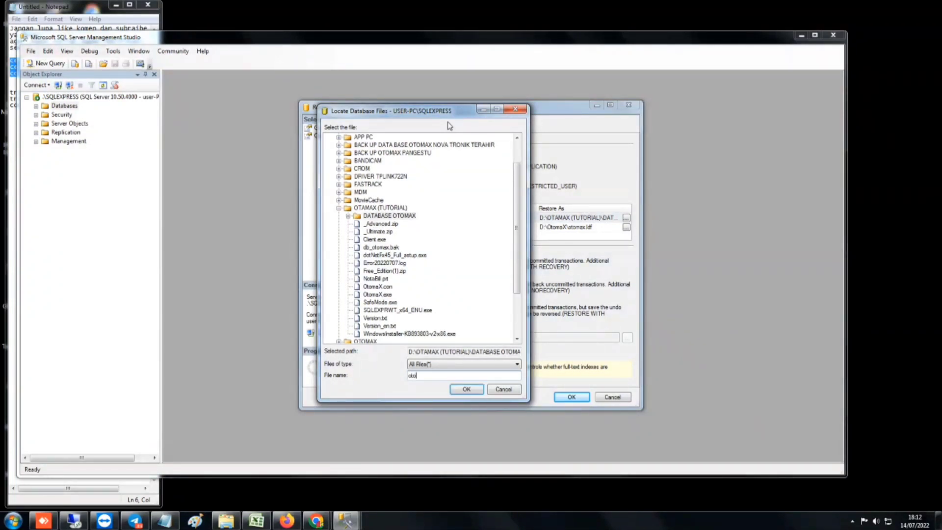
{"action": "type", "text": "tomax.ldf"}
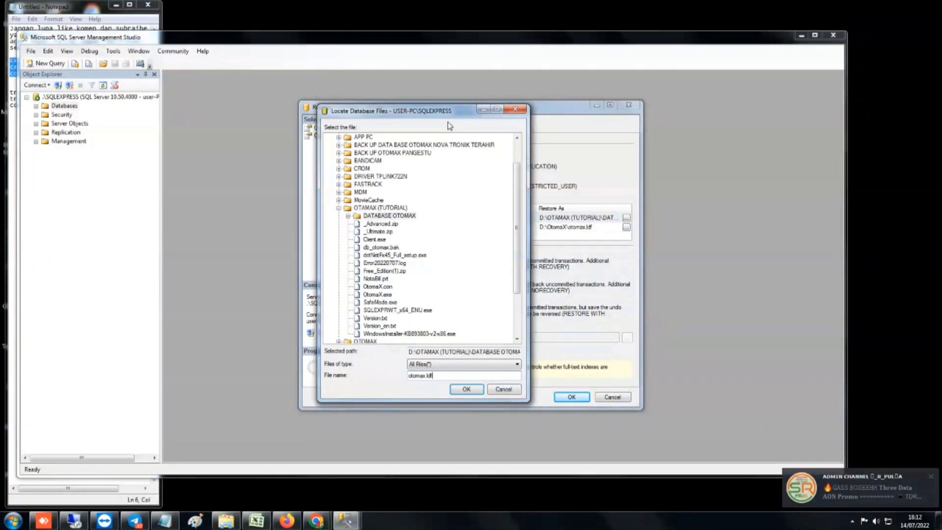
Confirm the log file location, run the otomax restore, and acknowledge the success message
{"action": "left_click", "coordinate": [474, 394]}
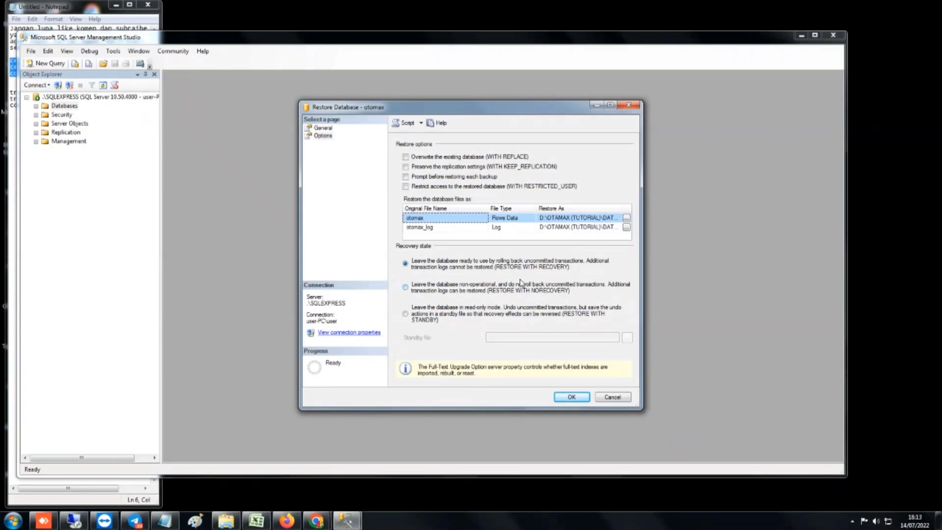
{"action": "left_click", "coordinate": [571, 397]}
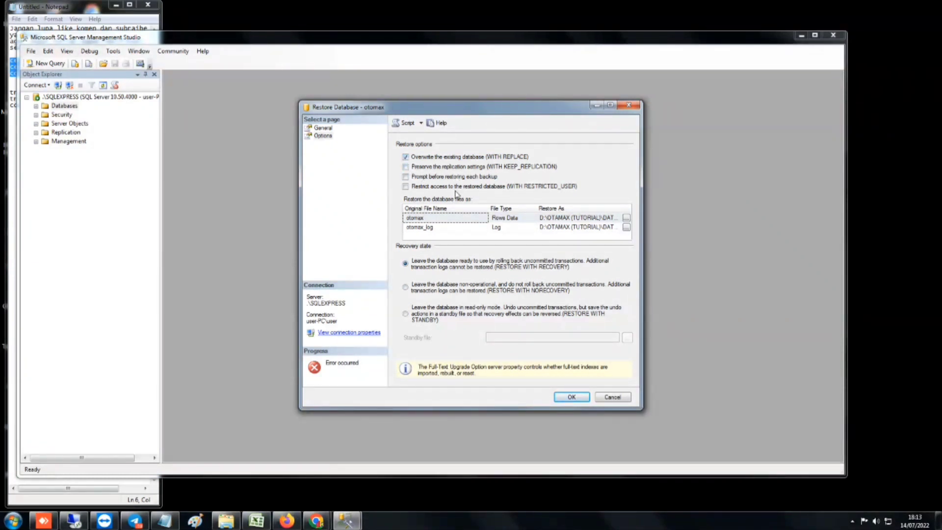
{"action": "left_click", "coordinate": [566, 398]}
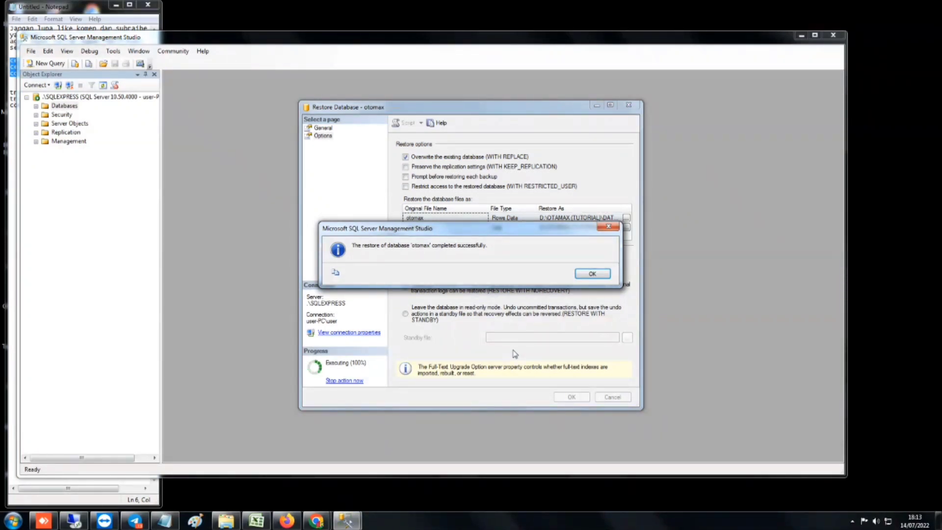
{"action": "left_click", "coordinate": [587, 276]}
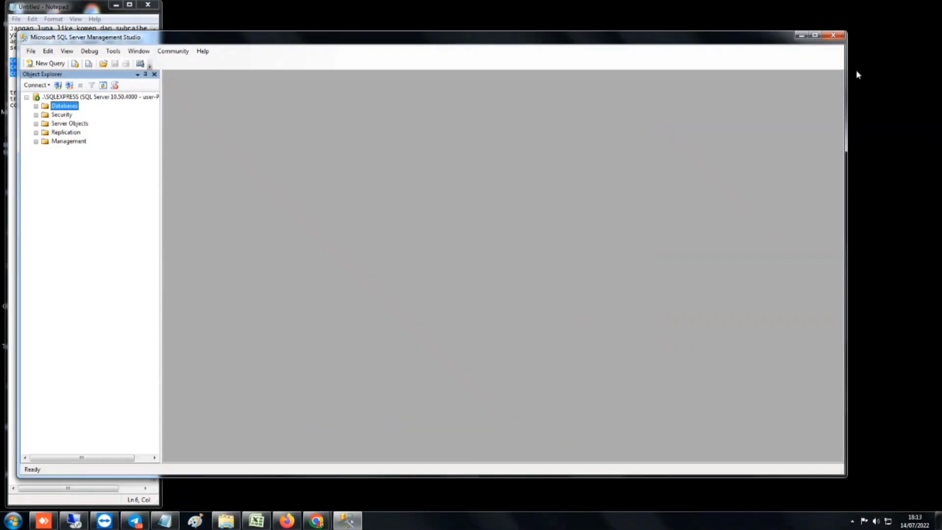
Minimize Management Studio, refresh Explorer, and open the DATABASE OTOMAX folder
{"action": "left_click", "coordinate": [801, 36]}
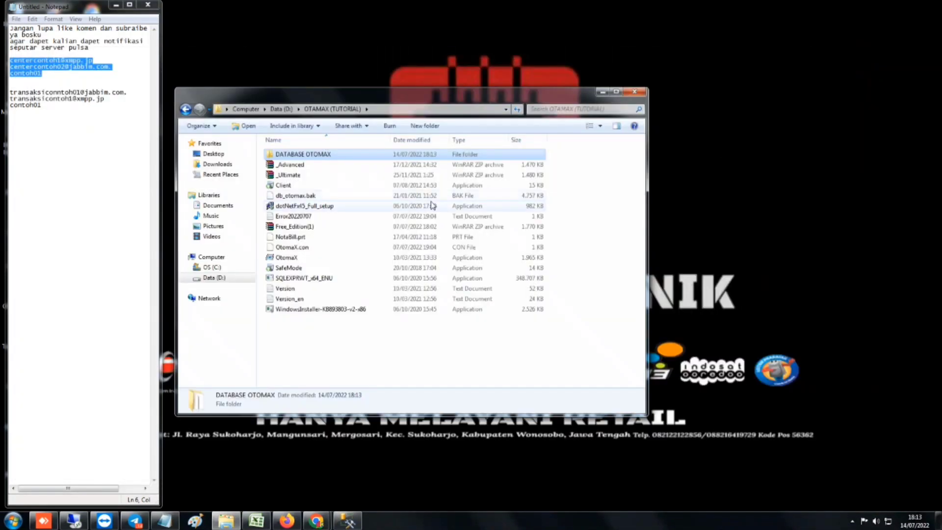
{"action": "right_click", "coordinate": [383, 348]}
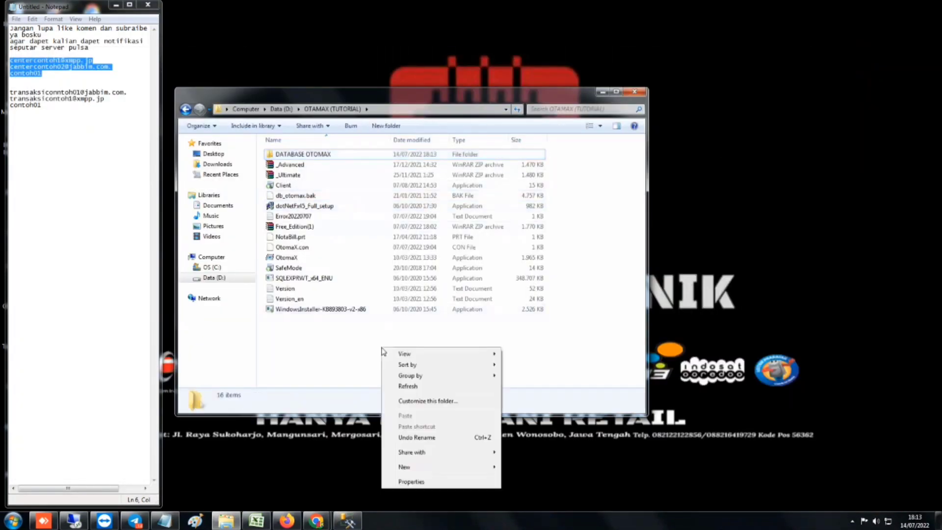
{"action": "left_click", "coordinate": [408, 386]}
{"action": "double_click", "coordinate": [304, 155]}
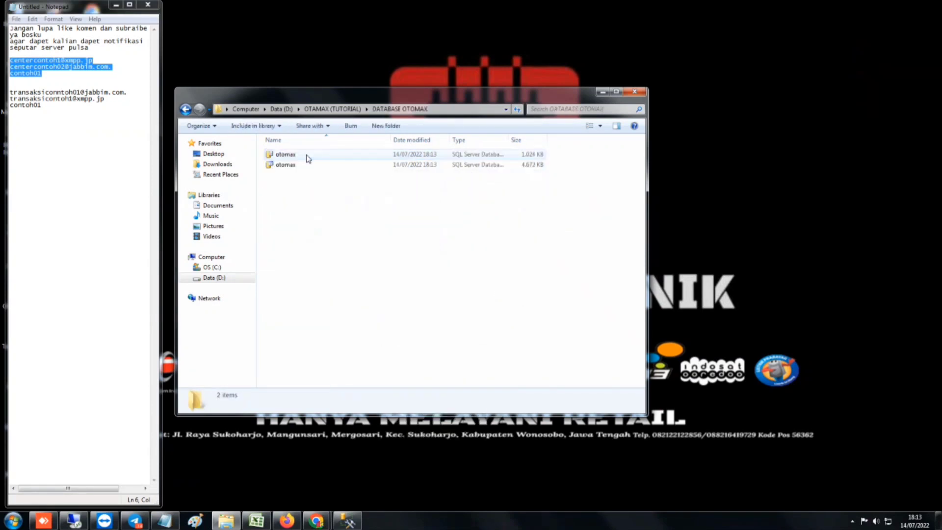
{"action": "mouse_move", "coordinate": [327, 167]}
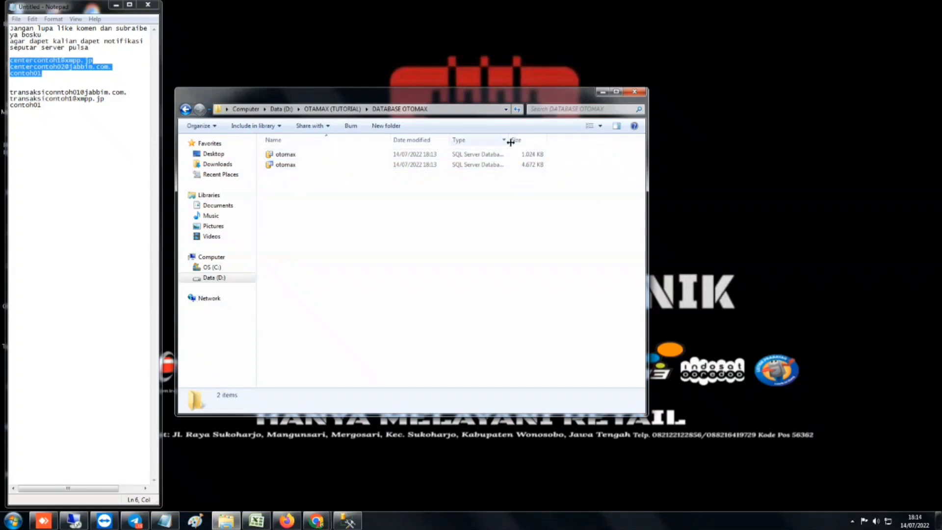
Widen the Type column, compare the otomax data and log files, then return to Data (D:)
{"action": "left_click_drag", "start_coordinate": [510, 141], "coordinate": [586, 145]}
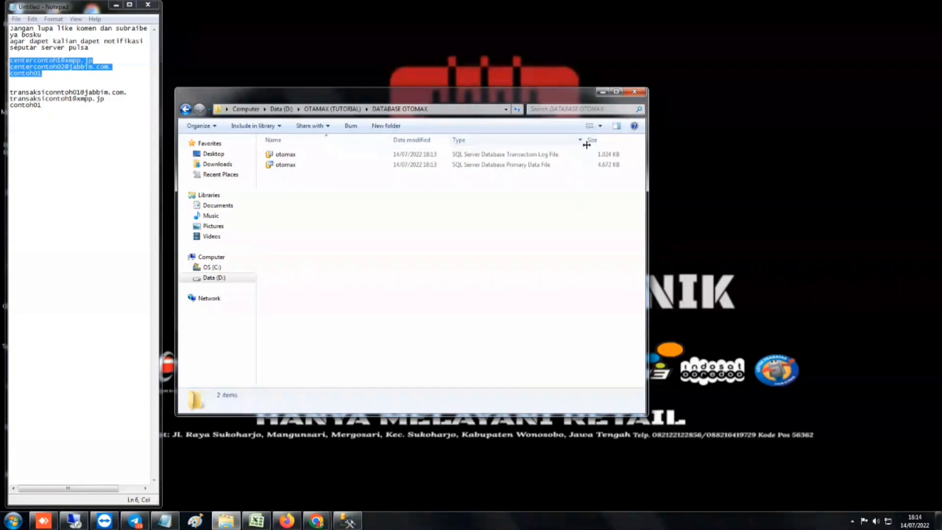
{"action": "left_click", "coordinate": [392, 165]}
{"action": "left_click", "coordinate": [388, 155]}
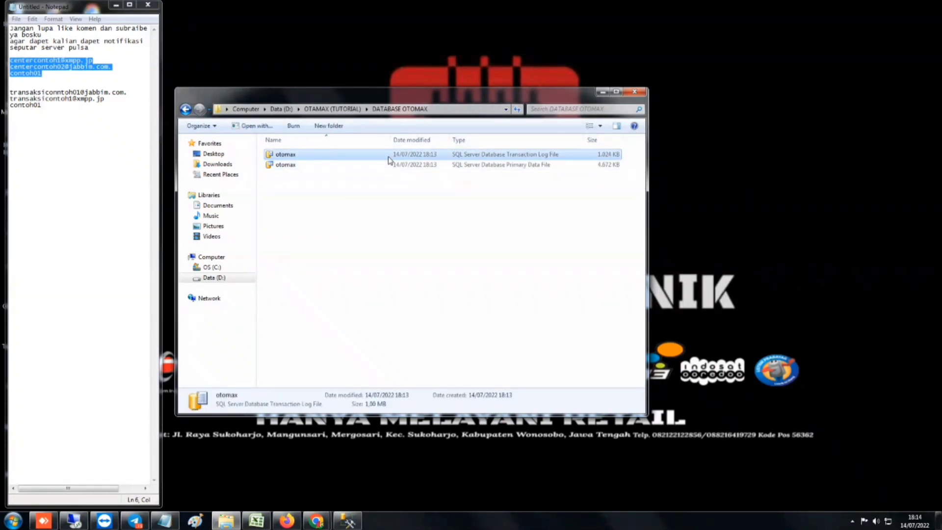
{"action": "left_click", "coordinate": [387, 160]}
{"action": "left_click", "coordinate": [388, 158]}
{"action": "left_click", "coordinate": [385, 161]}
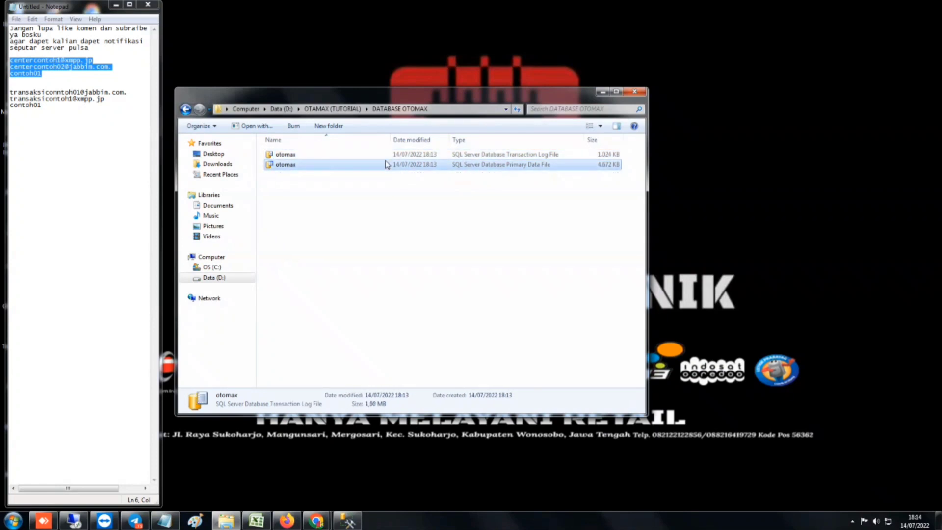
{"action": "left_click", "coordinate": [385, 155]}
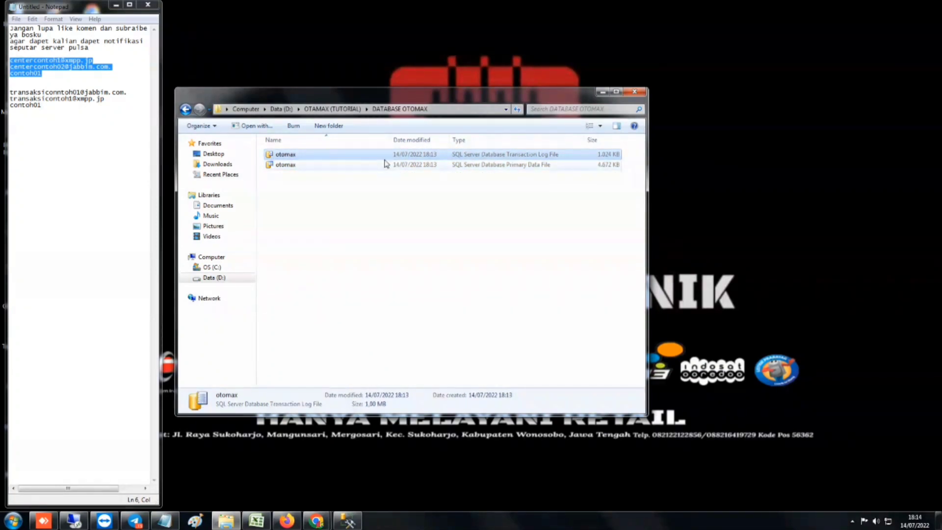
{"action": "left_click", "coordinate": [386, 164]}
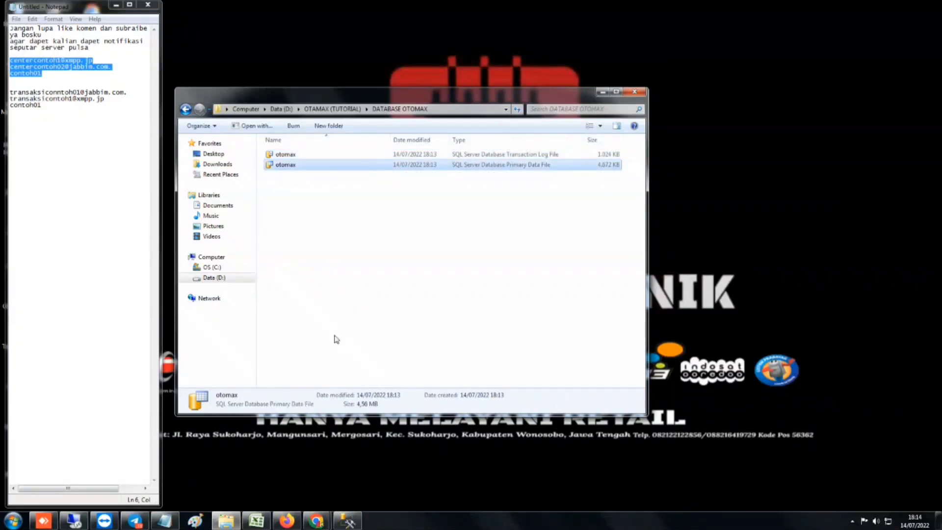
{"action": "left_click", "coordinate": [237, 277]}
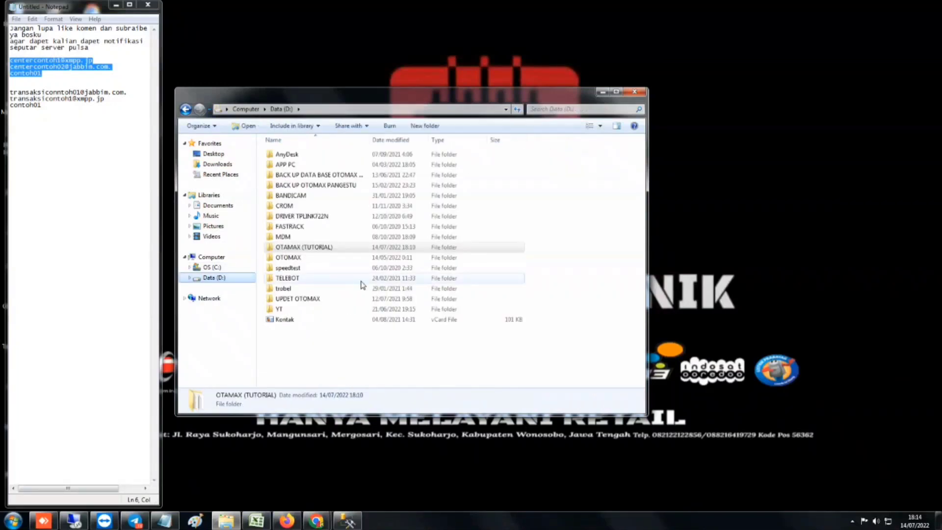
Run OtomaX from the OTAMAX (TUTORIAL) folder as administrator and bring up its Login window
{"action": "double_click", "coordinate": [316, 248]}
{"action": "right_click", "coordinate": [305, 258]}
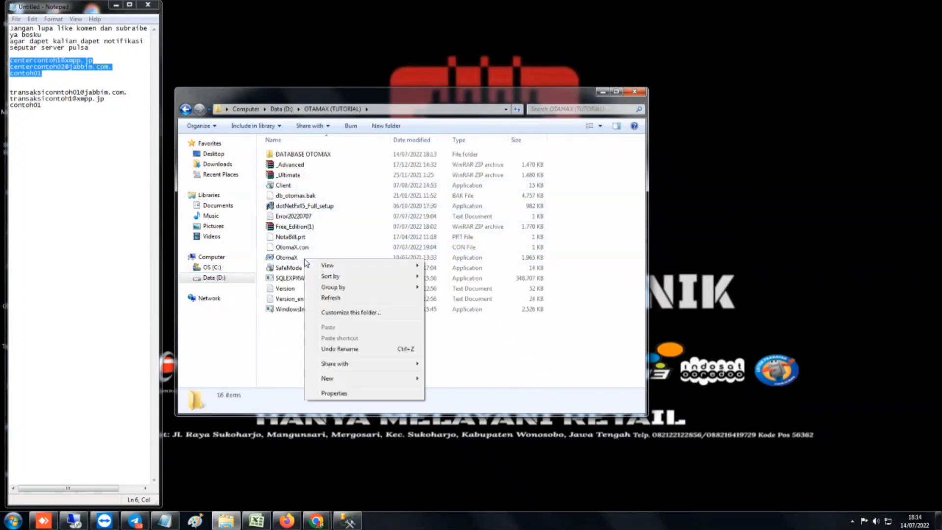
{"action": "right_click", "coordinate": [289, 257]}
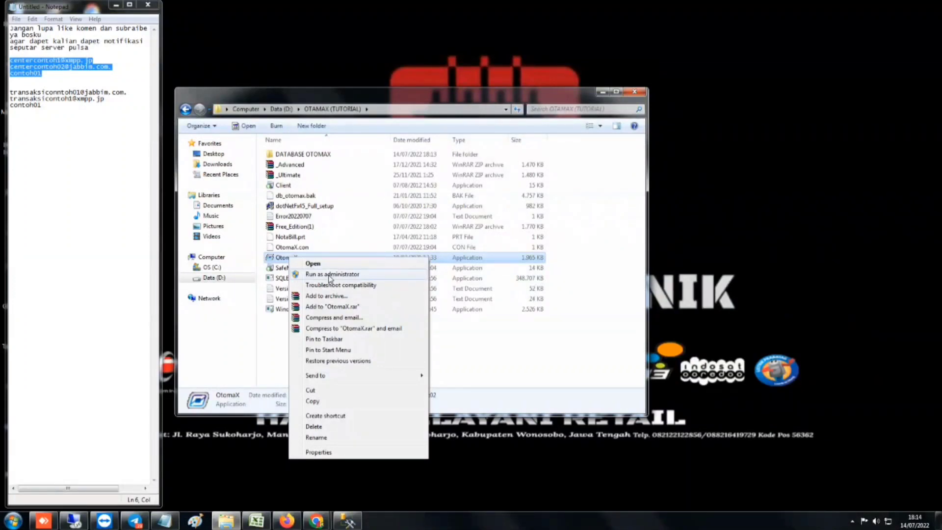
{"action": "left_click", "coordinate": [330, 275]}
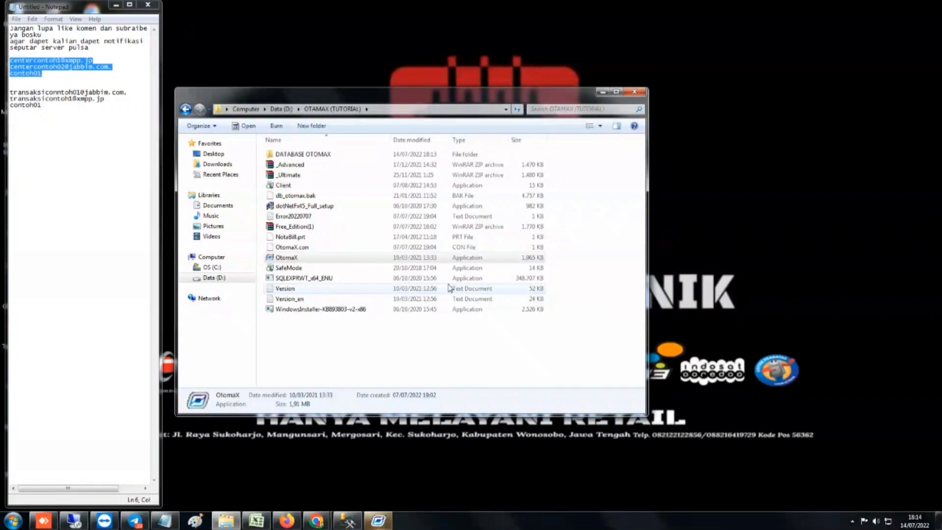
{"action": "left_click", "coordinate": [378, 520]}
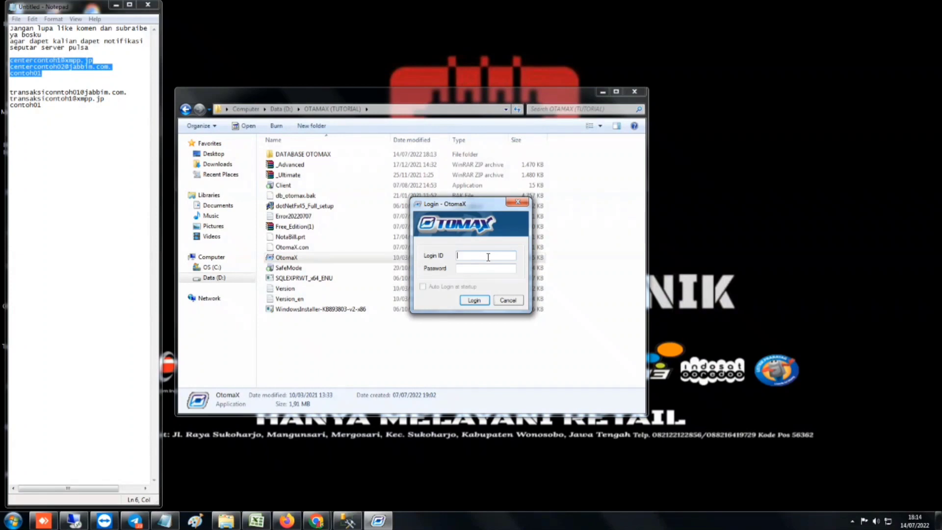
Log in to OtomaX with the administrator Login ID and password
{"action": "type", "text": "admin"}
{"action": "key", "text": "Tab"}
{"action": "type", "text": "admin"}
{"action": "left_click", "coordinate": [468, 300]}
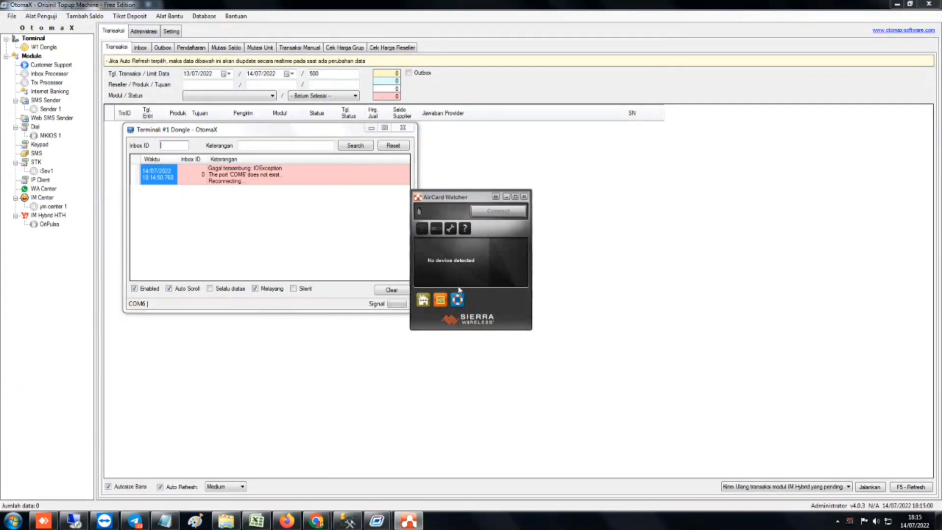
Close AirCard Watcher, read the COM6 connection error, and minimize the Terminal #1 Dongle log
{"action": "left_click", "coordinate": [524, 196]}
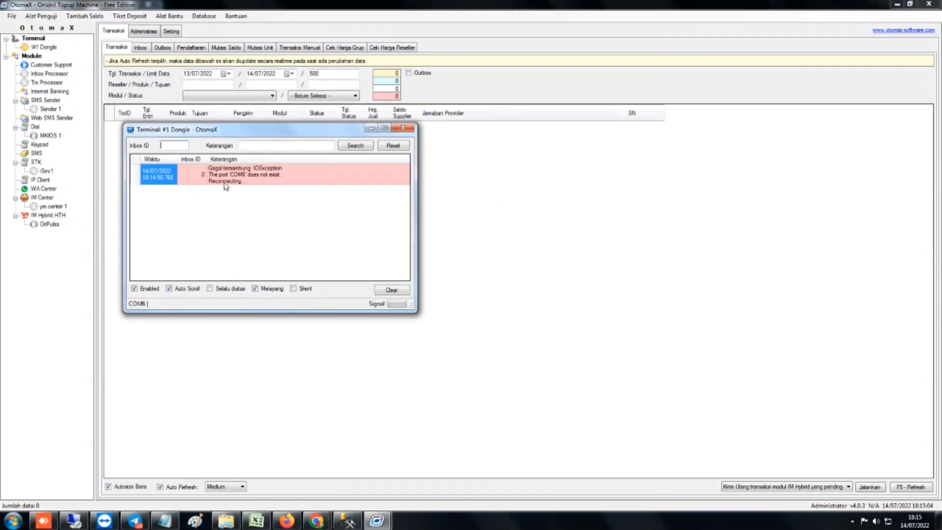
{"action": "double_click", "coordinate": [226, 176]}
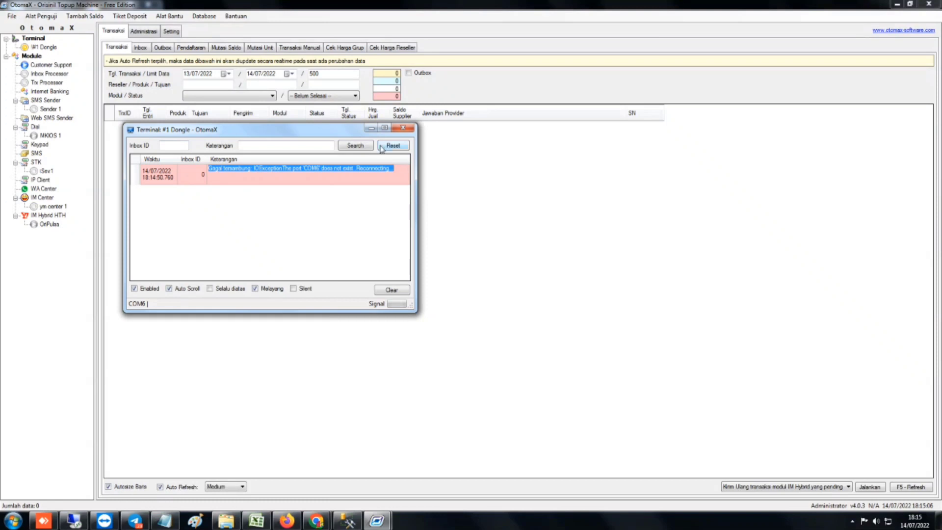
{"action": "left_click", "coordinate": [370, 128]}
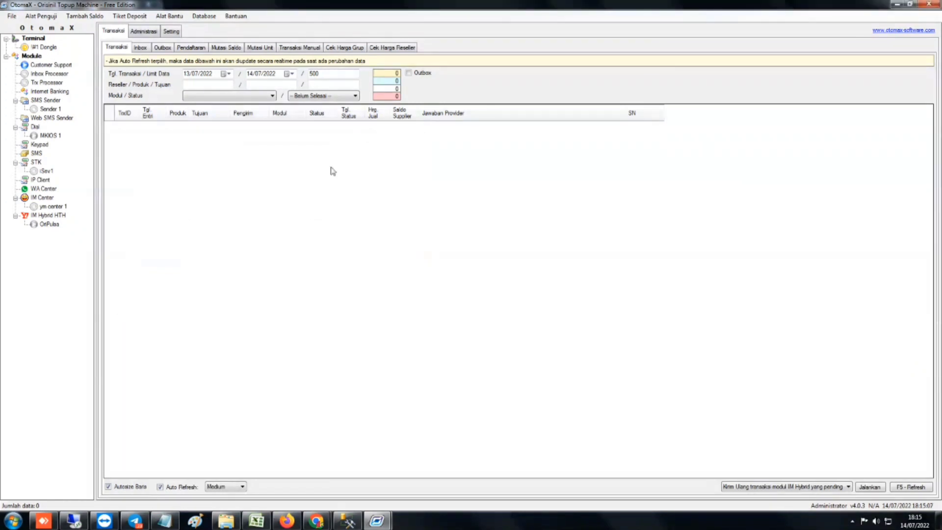
Browse the module tree from ym center 1 and IM Hybrid HTH up to Sender 1
{"action": "left_click", "coordinate": [56, 208]}
{"action": "left_click", "coordinate": [55, 224]}
{"action": "left_click_drag", "start_coordinate": [56, 225], "coordinate": [44, 92]}
{"action": "left_click", "coordinate": [46, 109]}
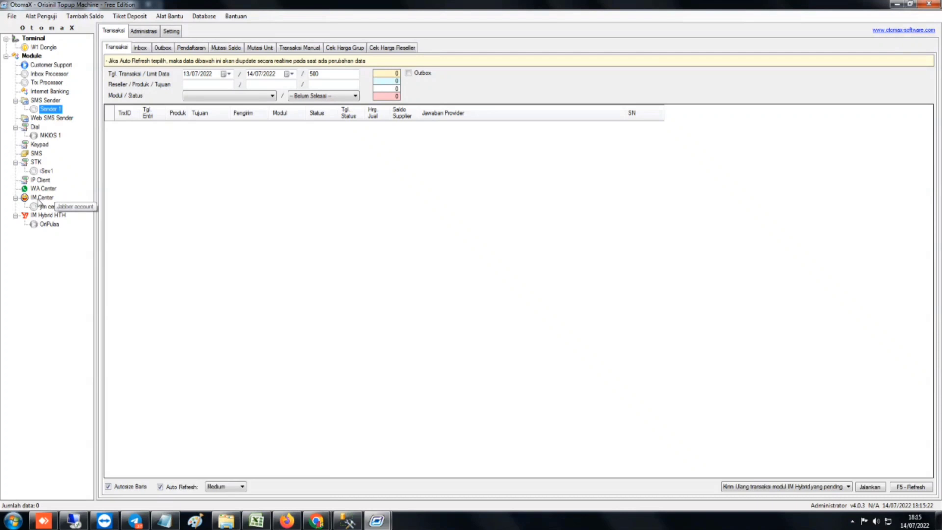
{"action": "left_click", "coordinate": [47, 198]}
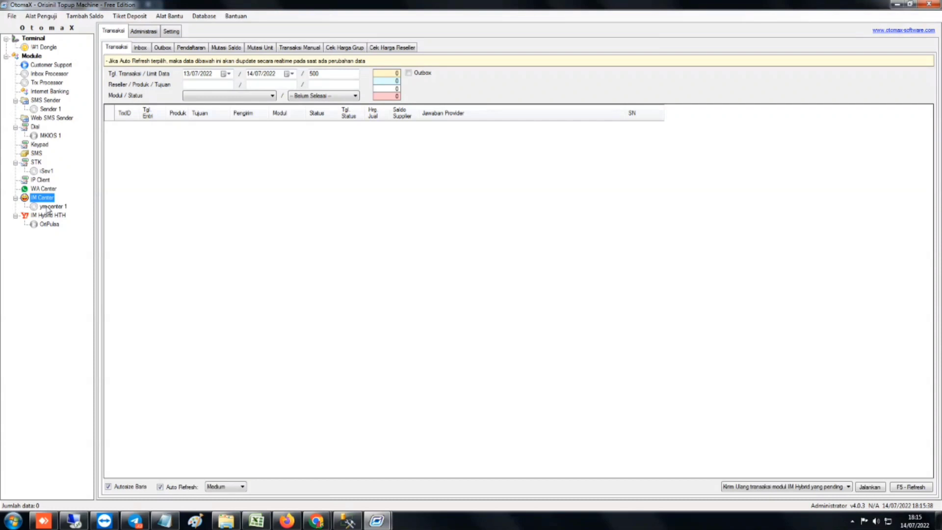
{"action": "left_click", "coordinate": [48, 209]}
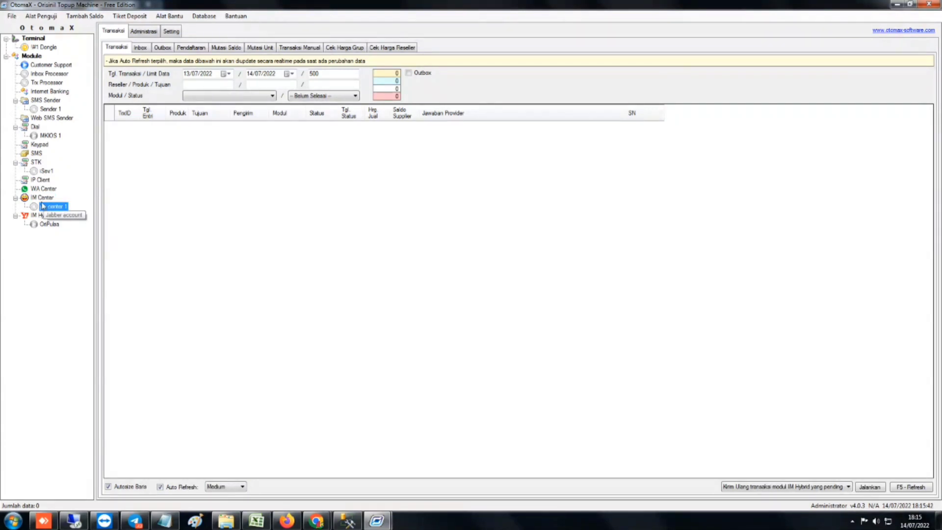
{"action": "left_click", "coordinate": [43, 198]}
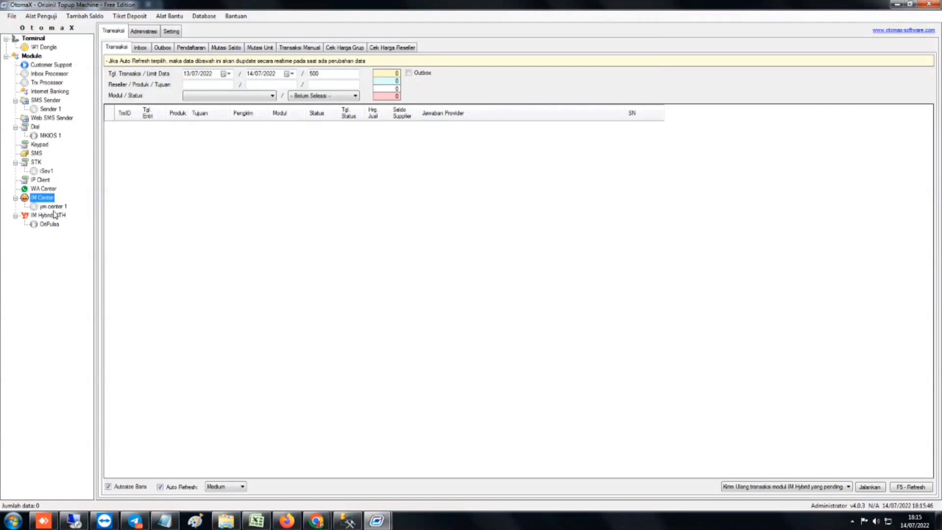
{"action": "left_click", "coordinate": [56, 207]}
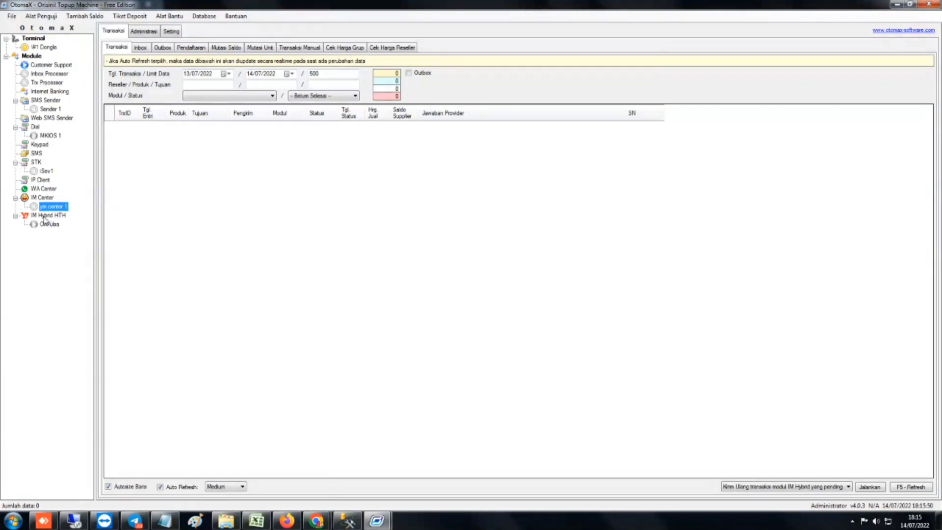
{"action": "left_click", "coordinate": [45, 218]}
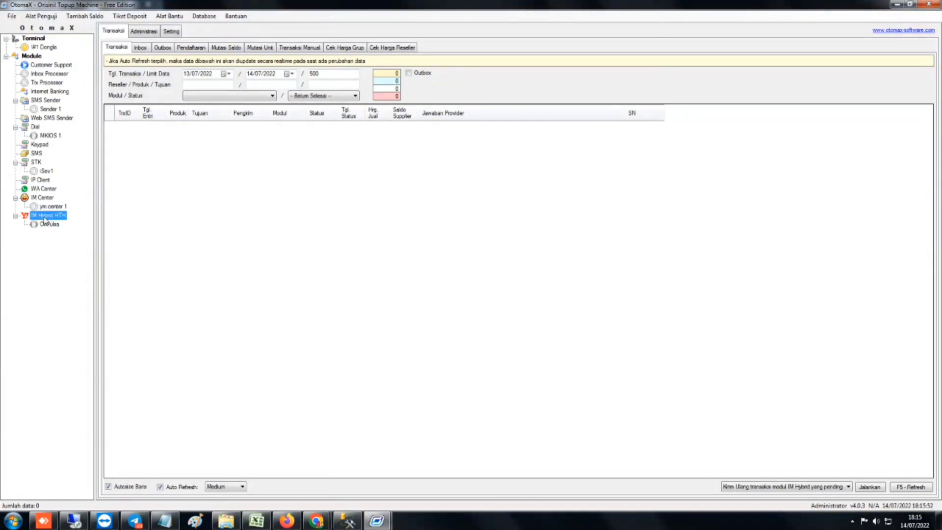